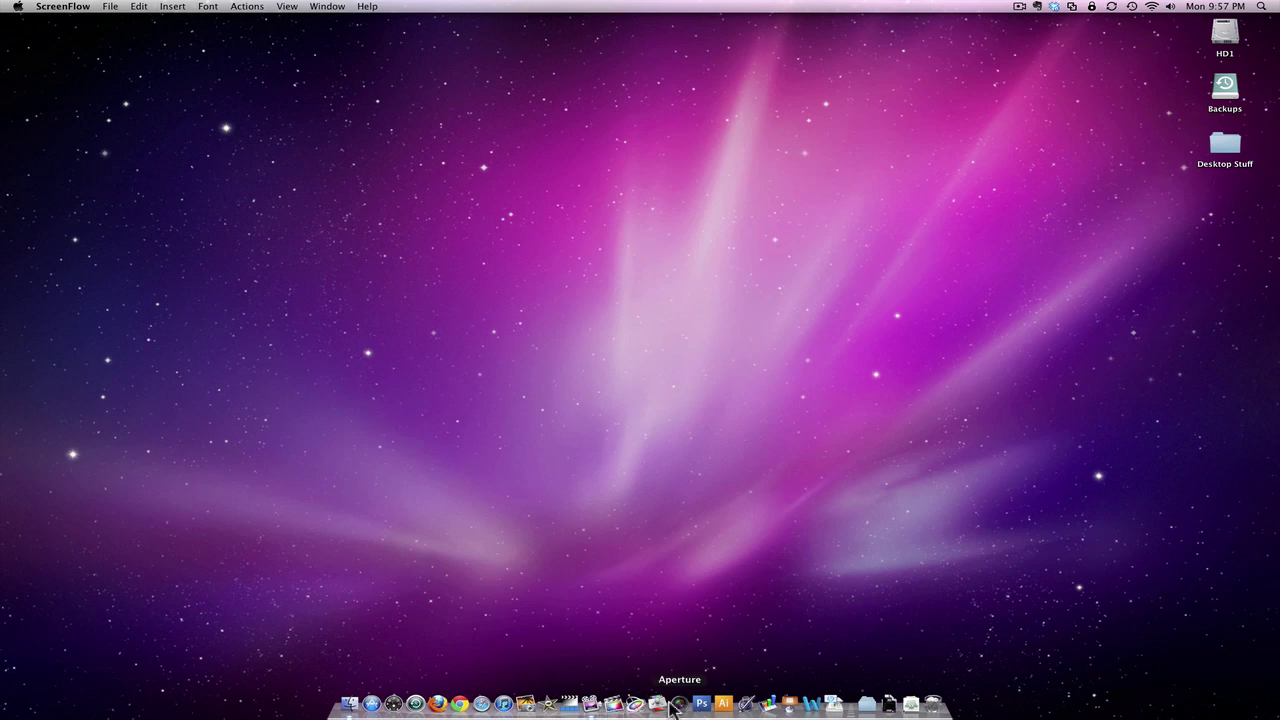
# Step: Launch iPhoto, confirm in About iPhoto it is iPhoto '09 version 8.1.2, then quit
pyautogui.click(525, 700)
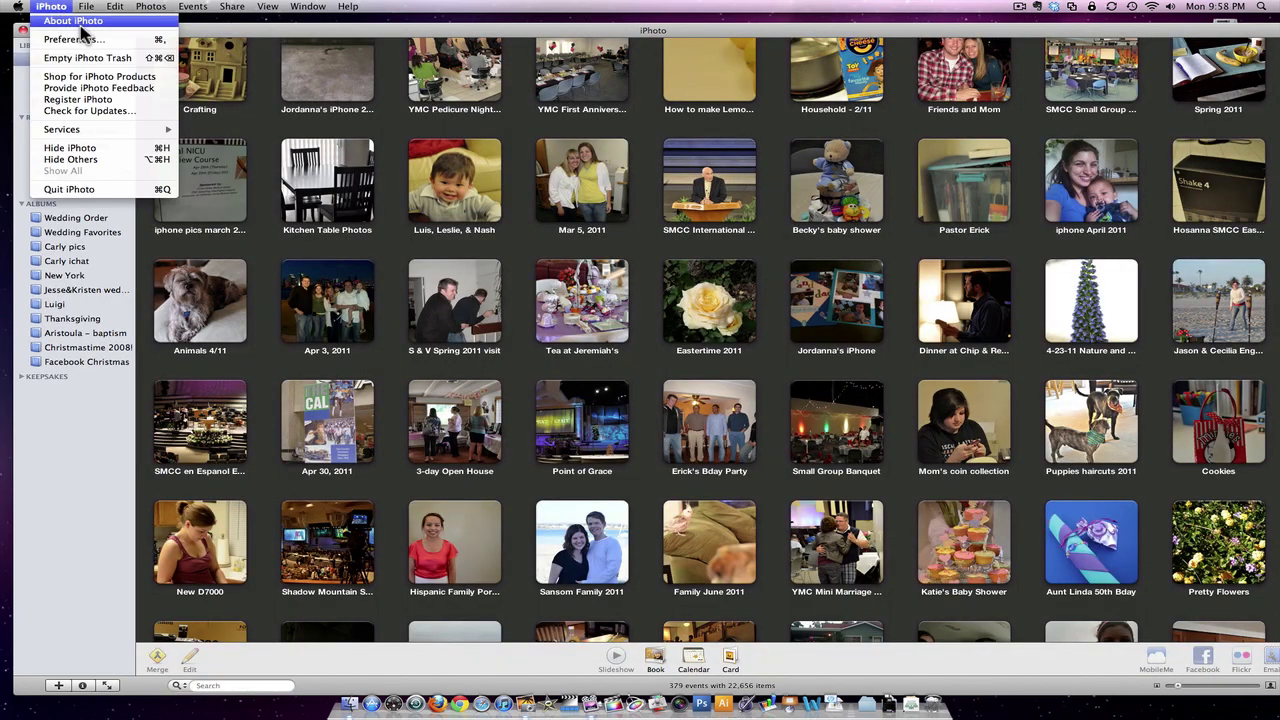
pyautogui.click(80, 22)
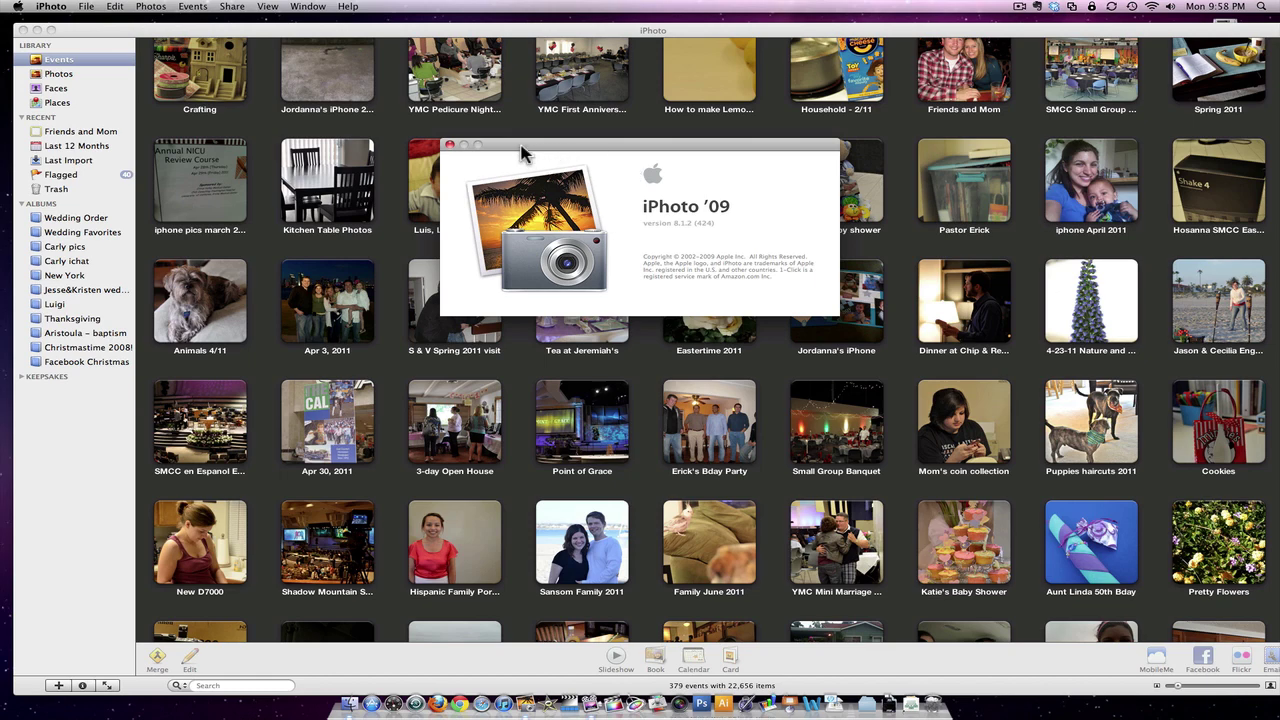
pyautogui.press('super+q')
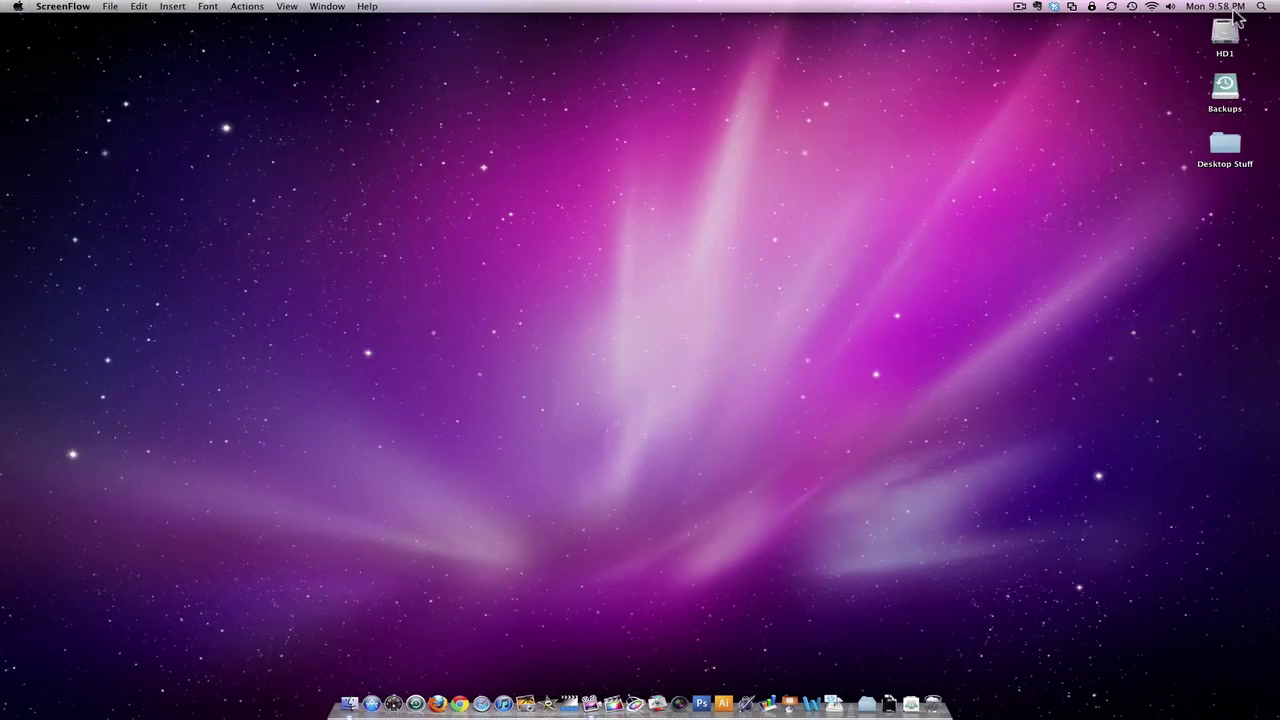
# Step: Dismiss the recording tool's menu and open the App Store's iLife '11 page
pyautogui.click(1019, 7)
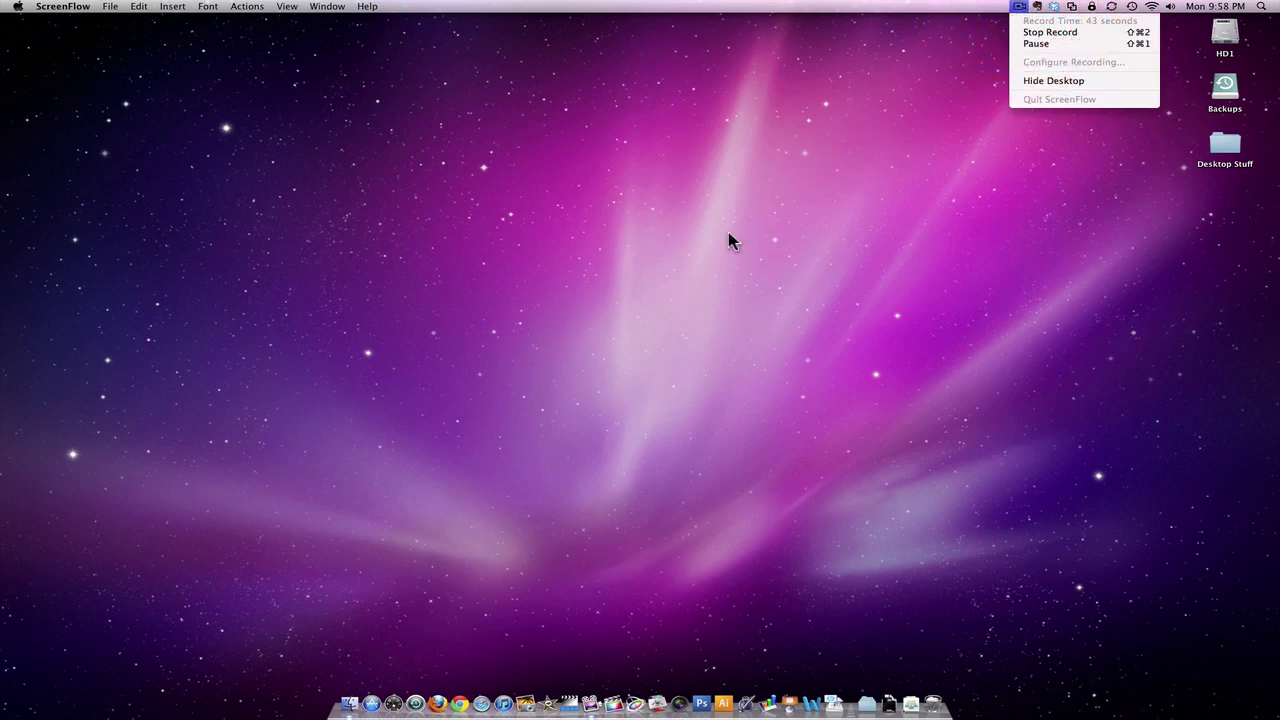
pyautogui.click(585, 353)
pyautogui.click(371, 705)
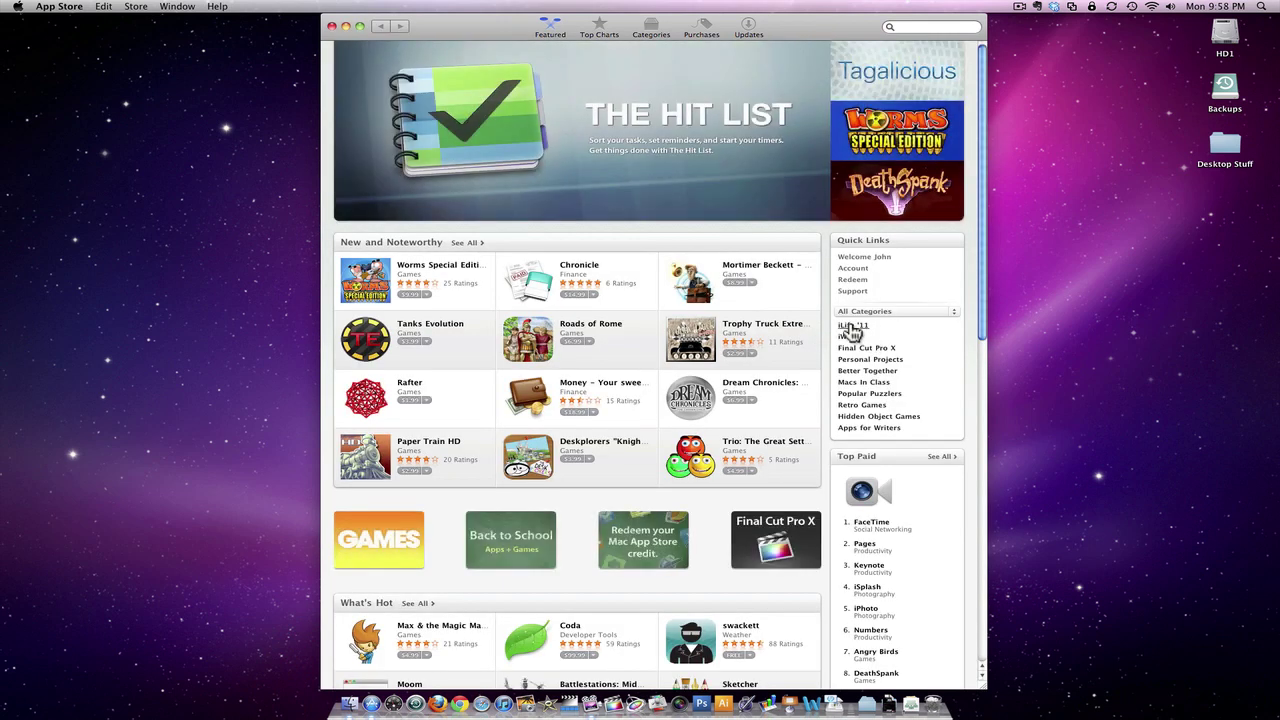
pyautogui.click(851, 327)
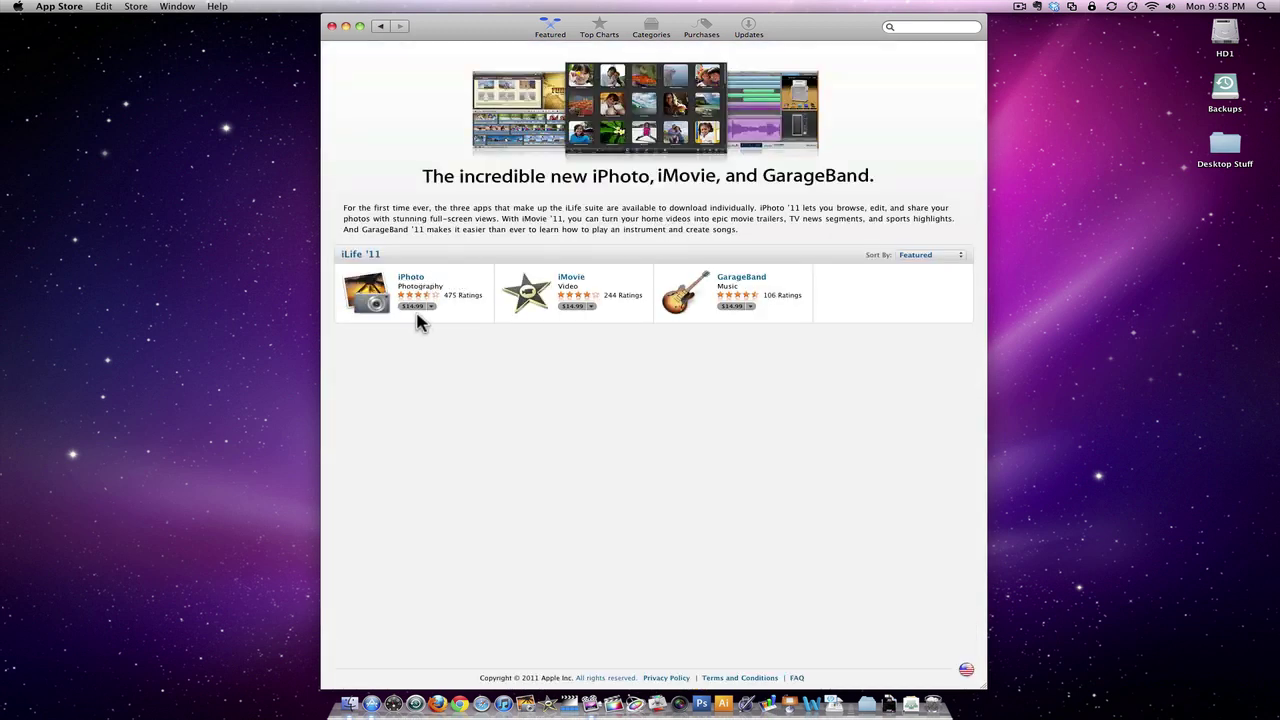
# Step: Buy iPhoto 9.1.5 for $14.99, signing in with the account password to start installing
pyautogui.click(414, 308)
pyautogui.click(416, 307)
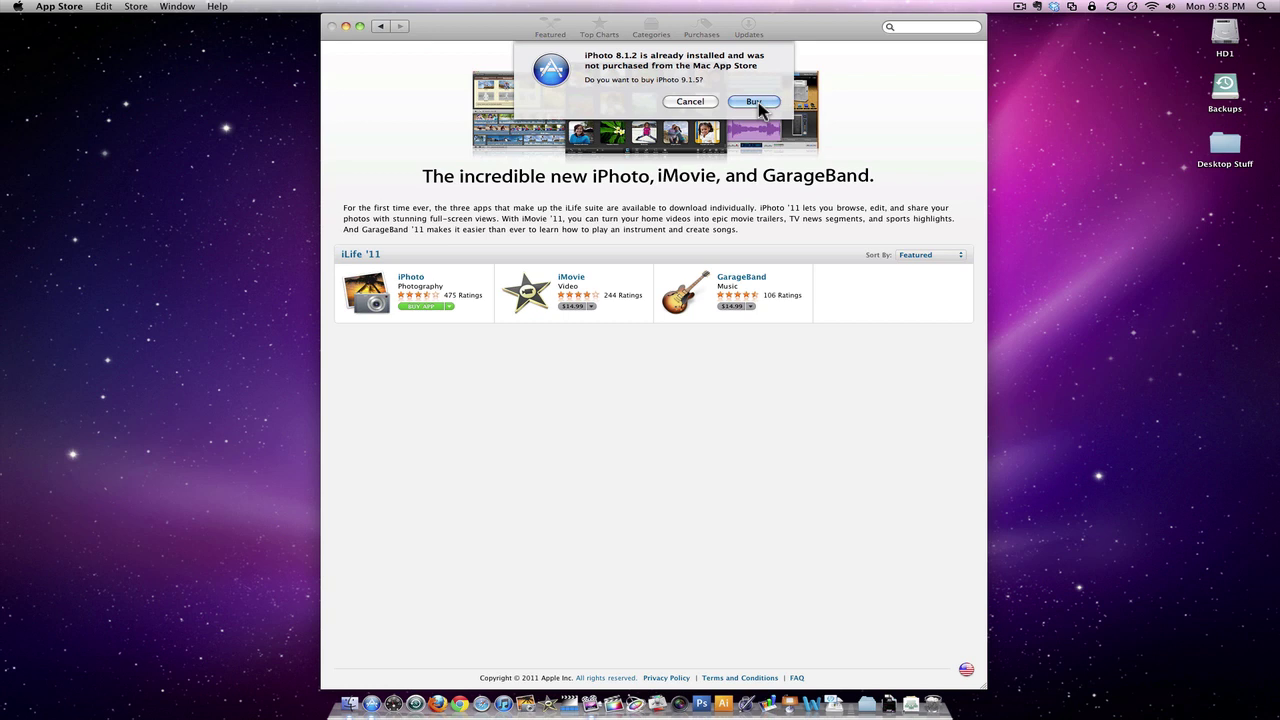
pyautogui.click(758, 102)
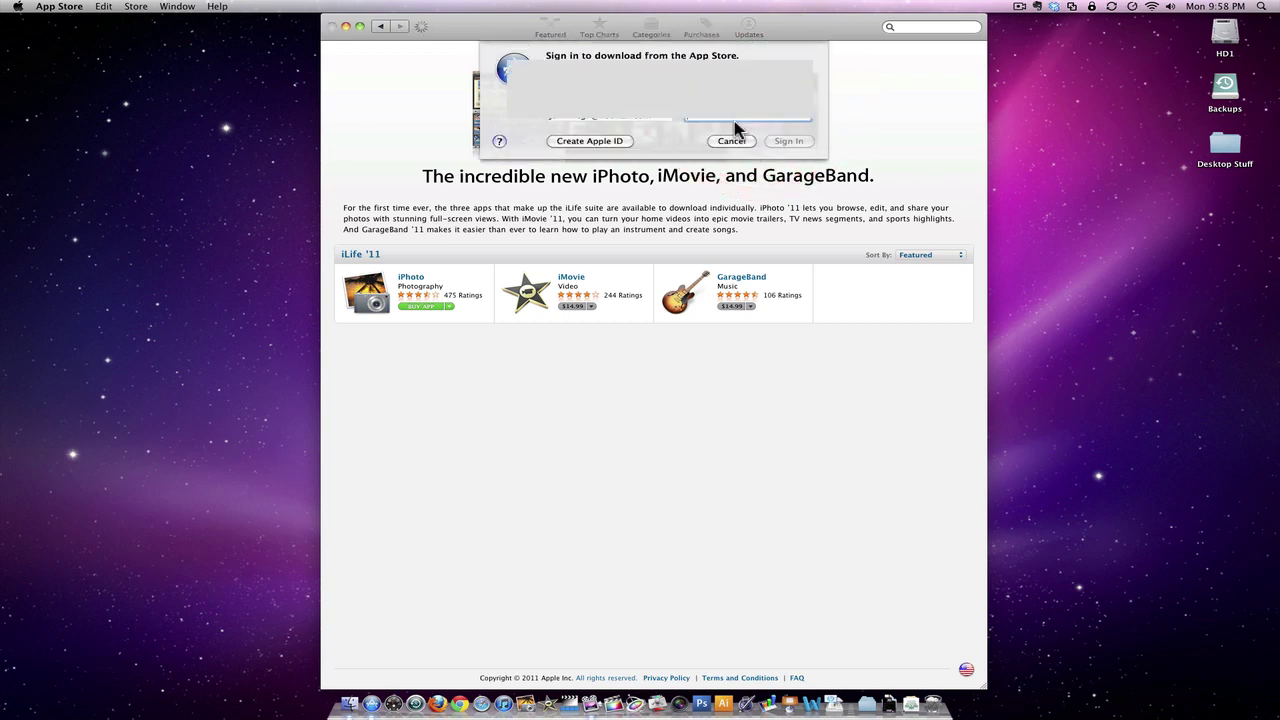
pyautogui.write('password')
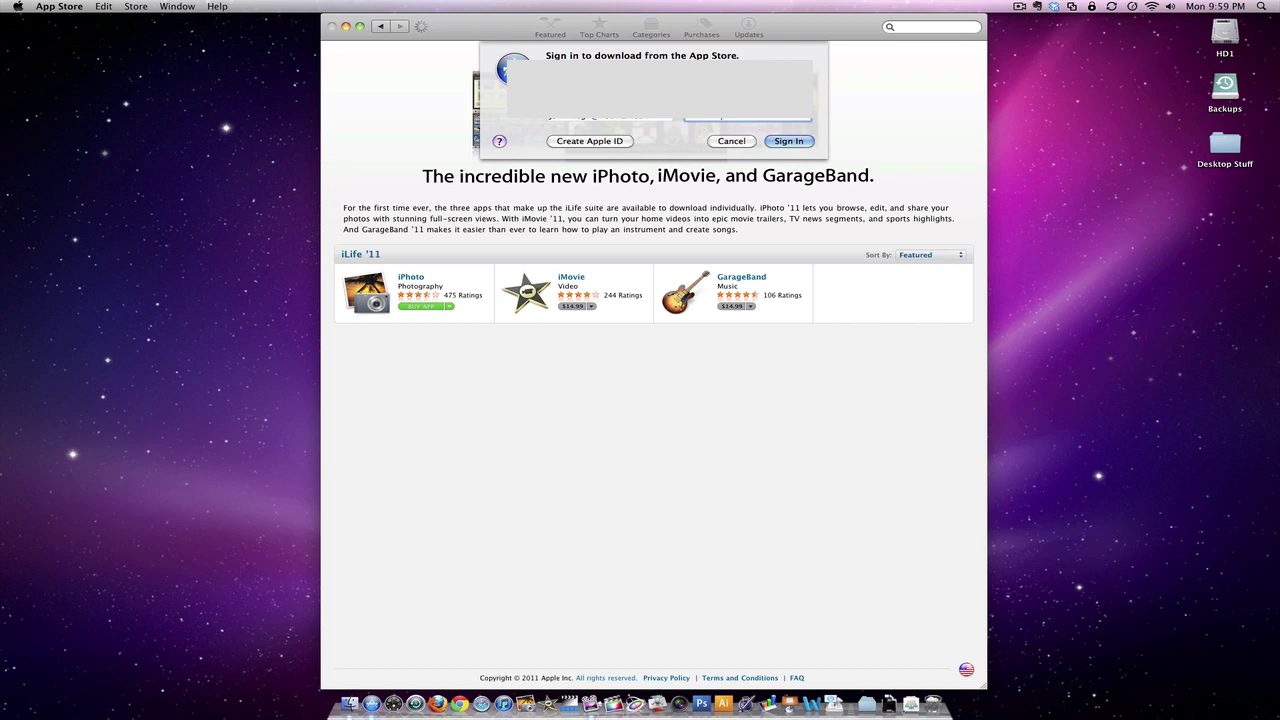
pyautogui.press('Return')
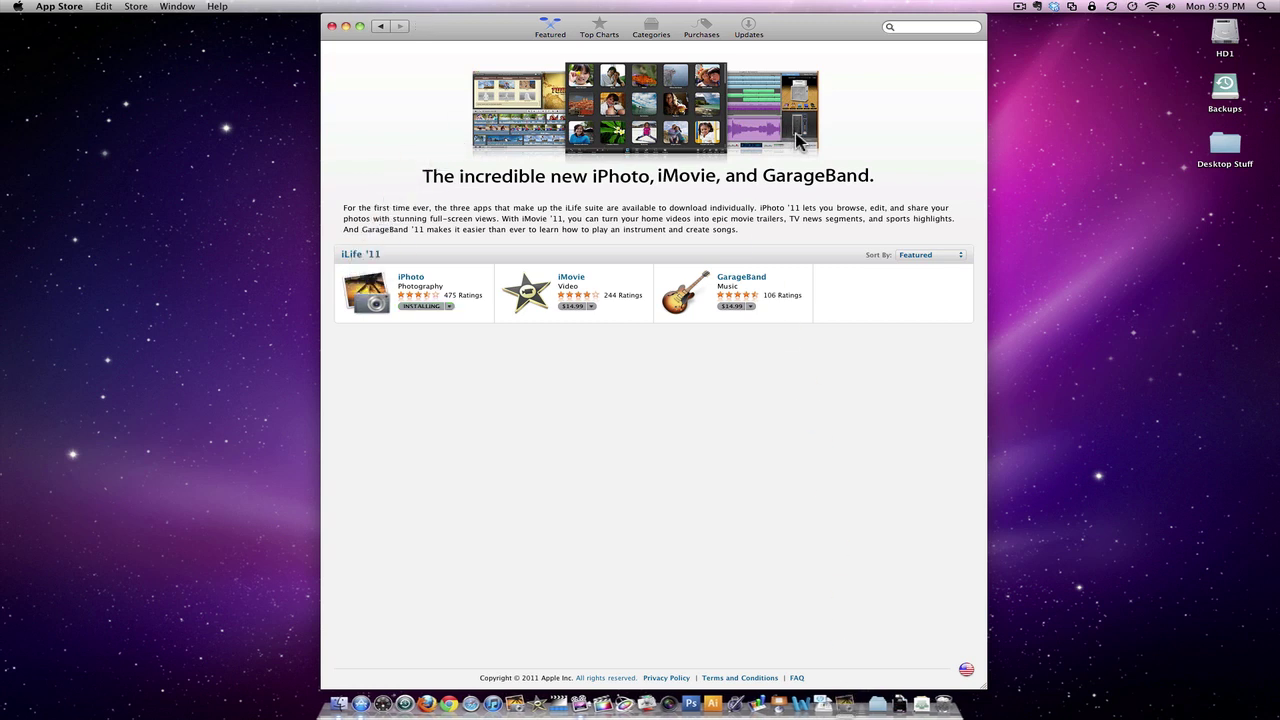
# Step: Open the Purchases list and wait until iPhoto shows Installed
pyautogui.click(710, 32)
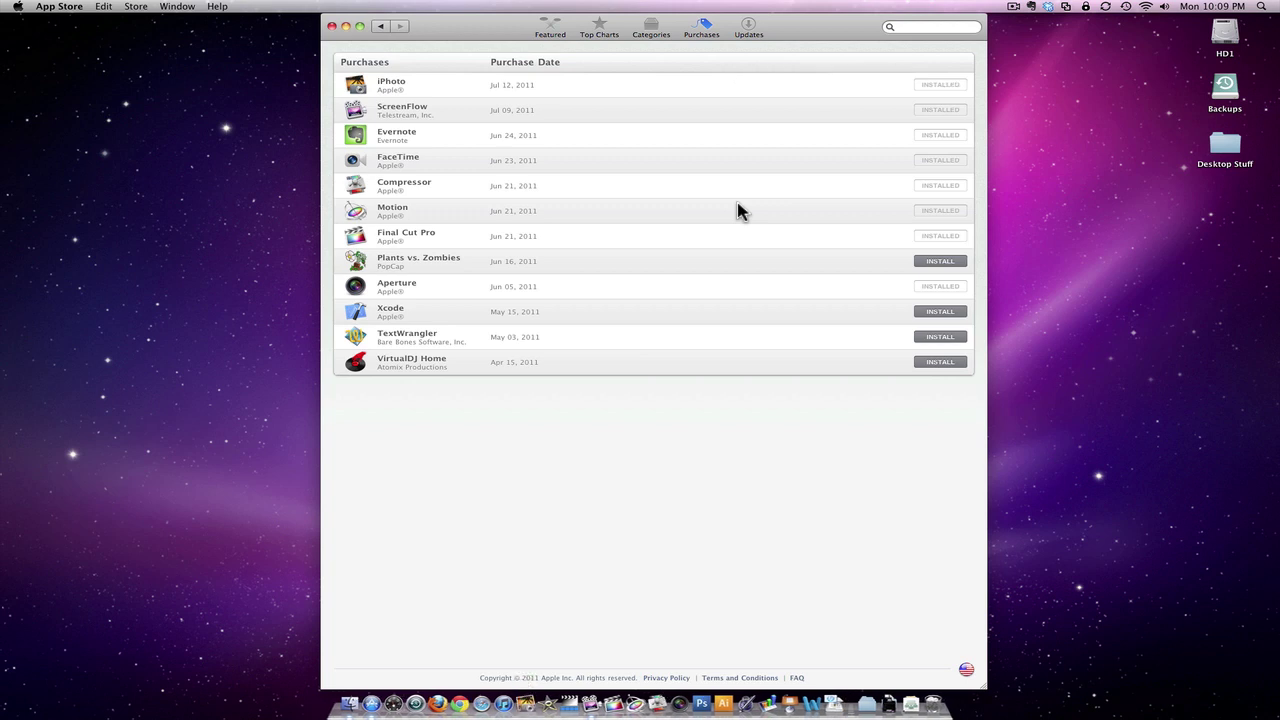
# Step: Launch the newly installed iPhoto and accept the photo library upgrade
pyautogui.click(527, 705)
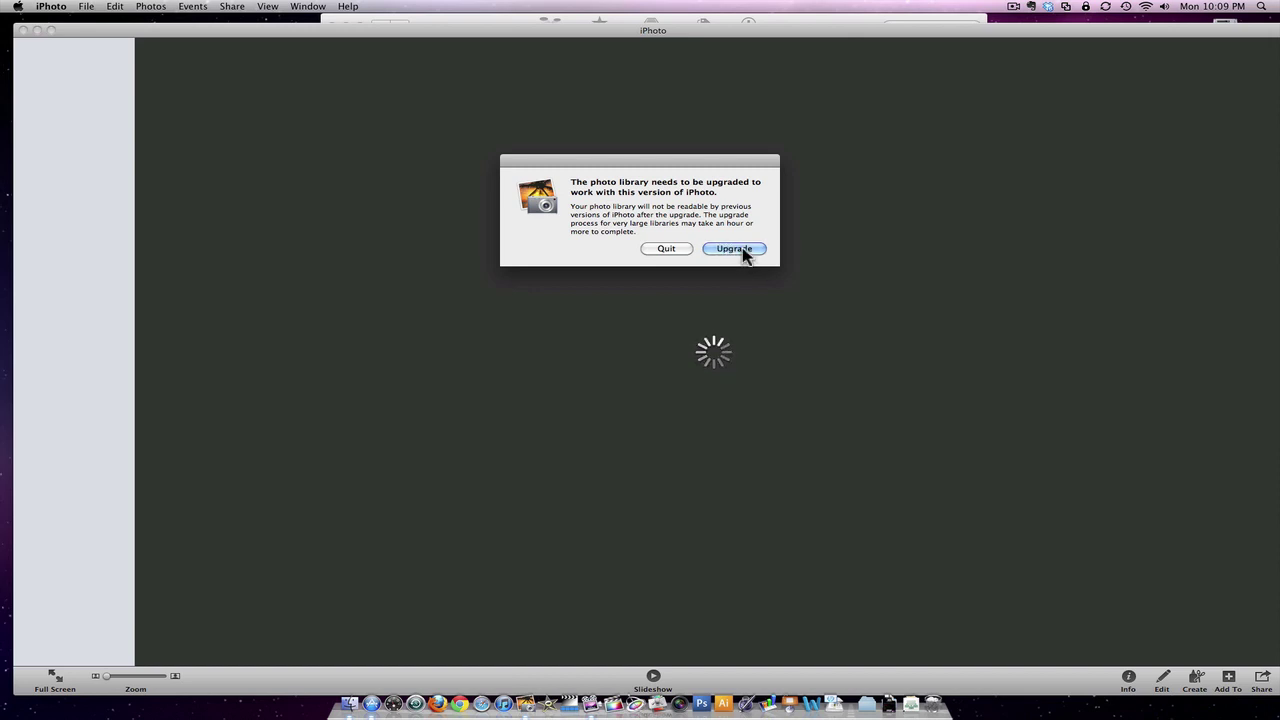
pyautogui.click(742, 250)
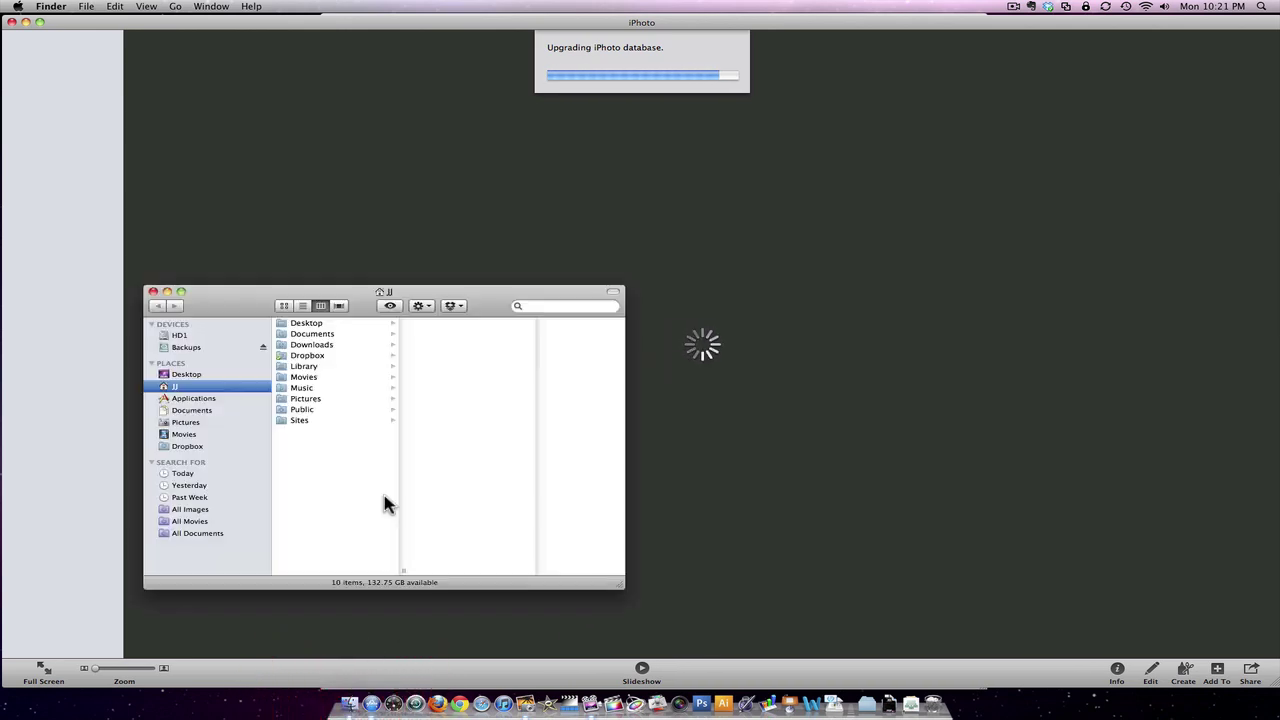
# Step: Select iPhoto Library in the Pictures folder to preview its 80.33 GB size
pyautogui.click(310, 400)
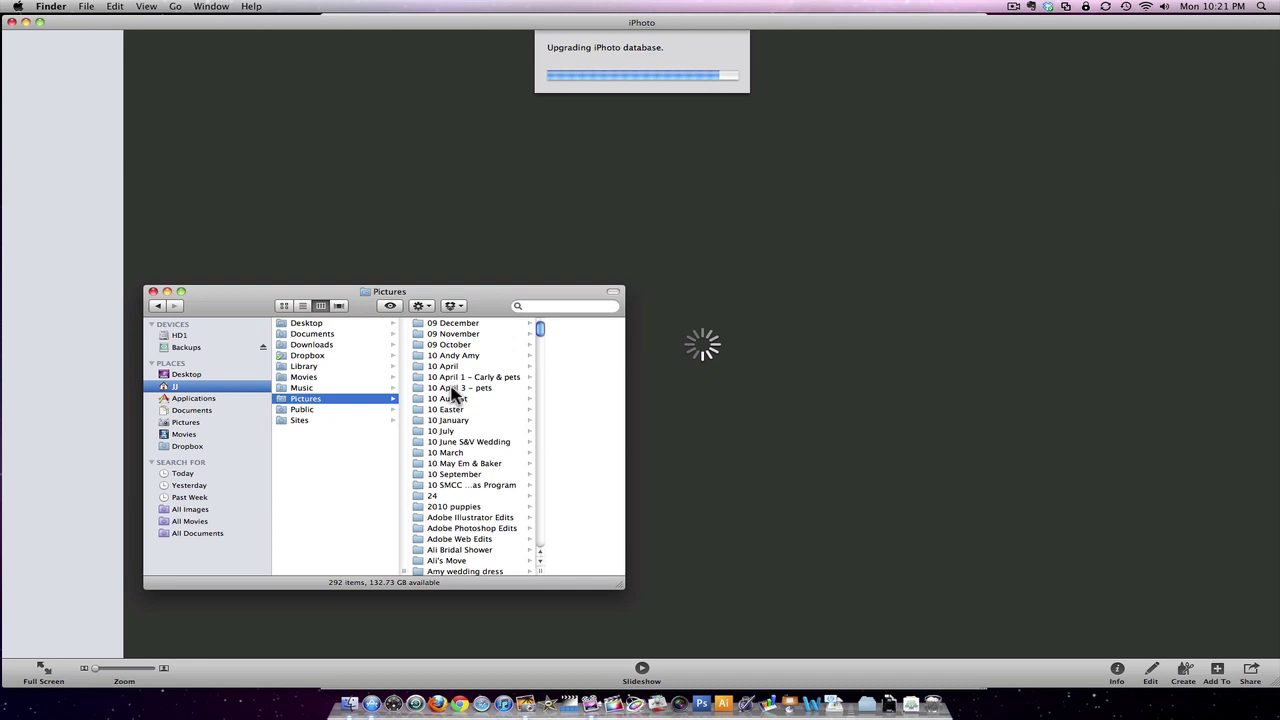
pyautogui.scroll(-3, 455, 390)
pyautogui.scroll(-10, 451, 396)
pyautogui.scroll(-3, 449, 410)
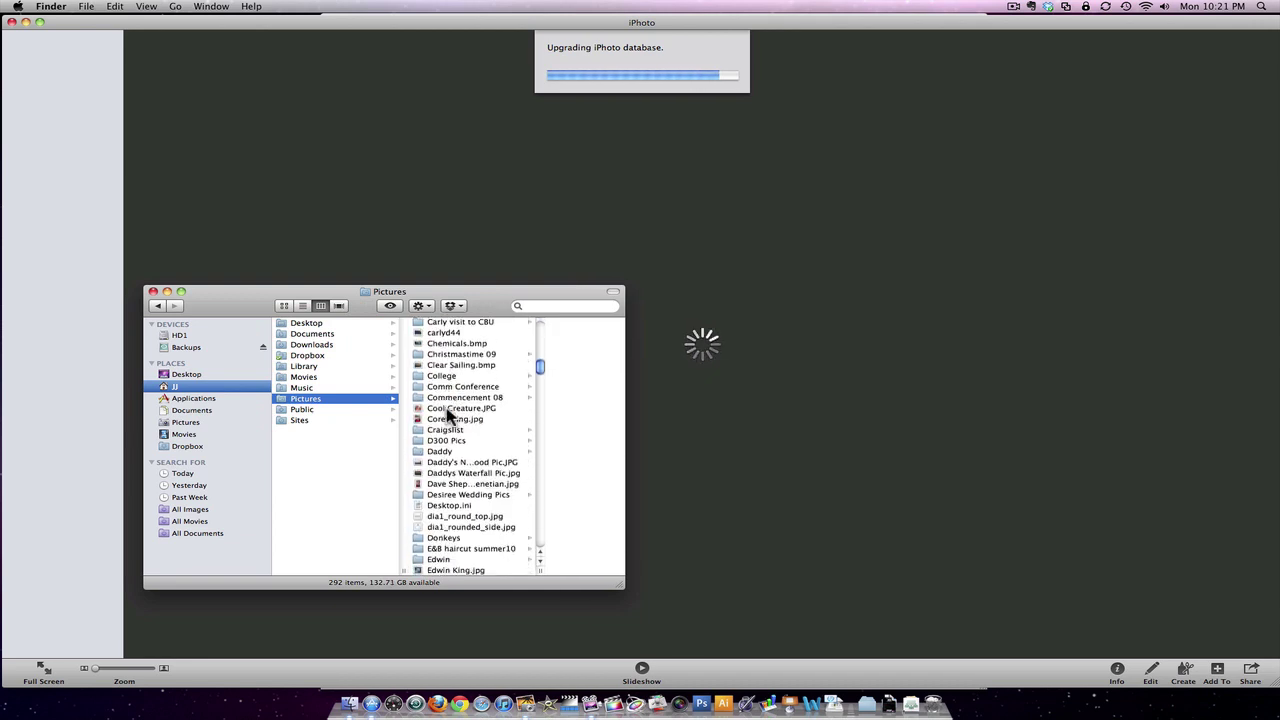
pyautogui.scroll(-12, 447, 415)
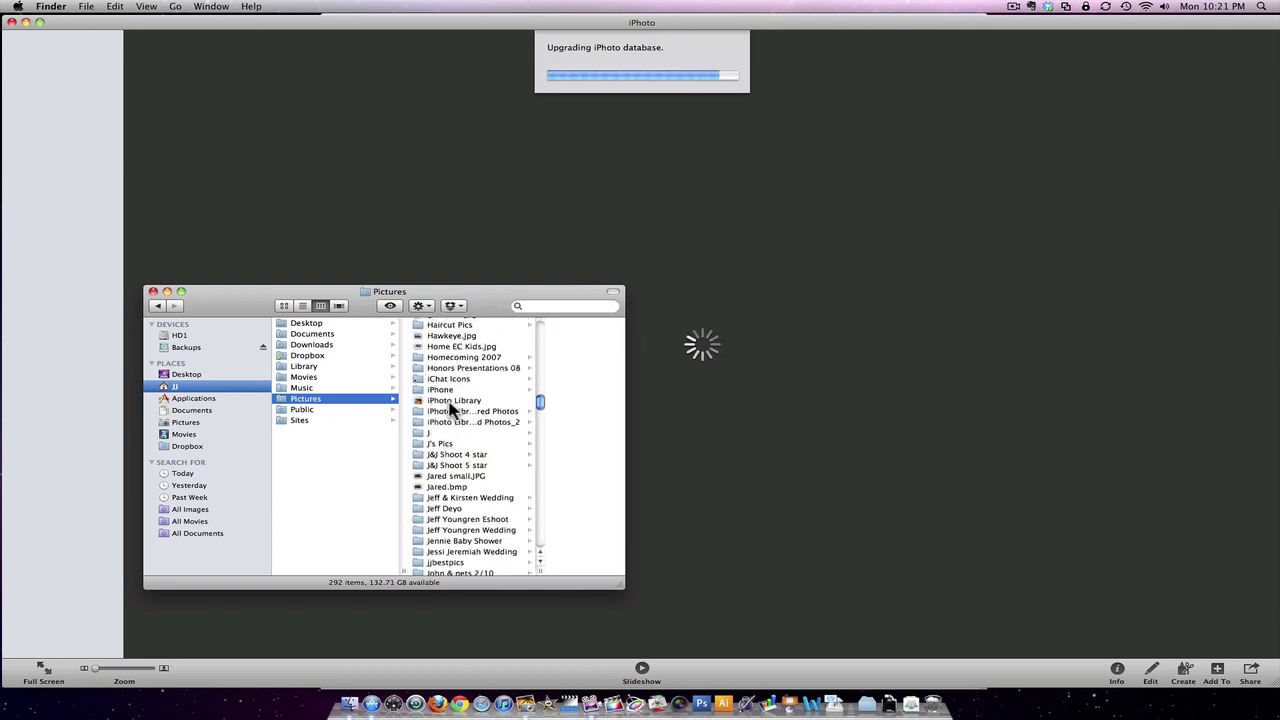
pyautogui.click(450, 402)
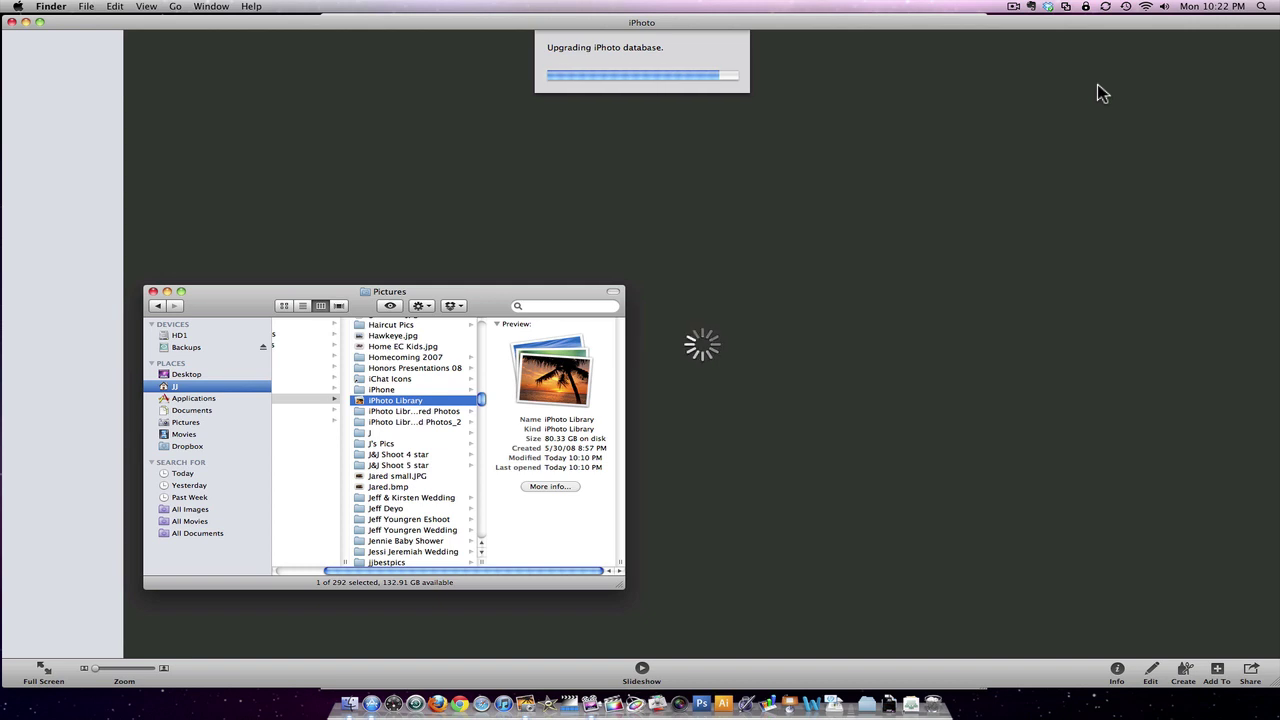
# Step: Check Time Machine preferences for today's 10:07 PM backup, then return to the upgrading iPhoto
pyautogui.click(1126, 6)
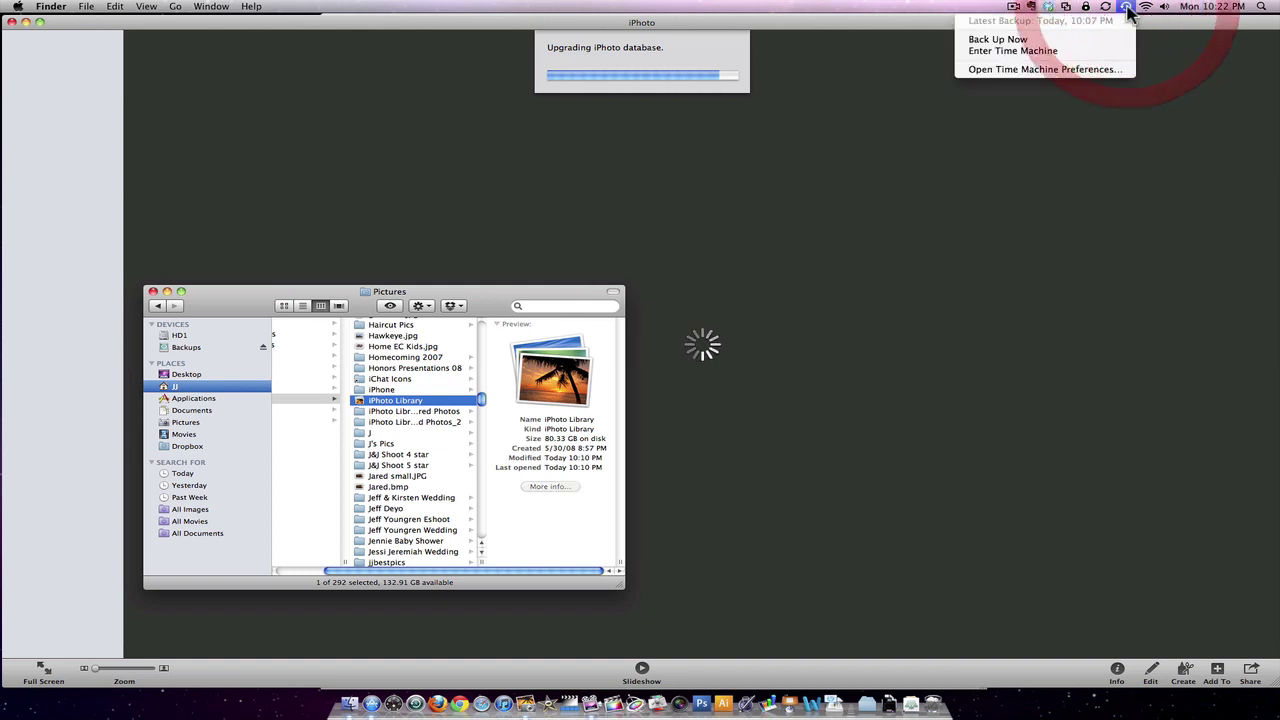
pyautogui.click(1046, 70)
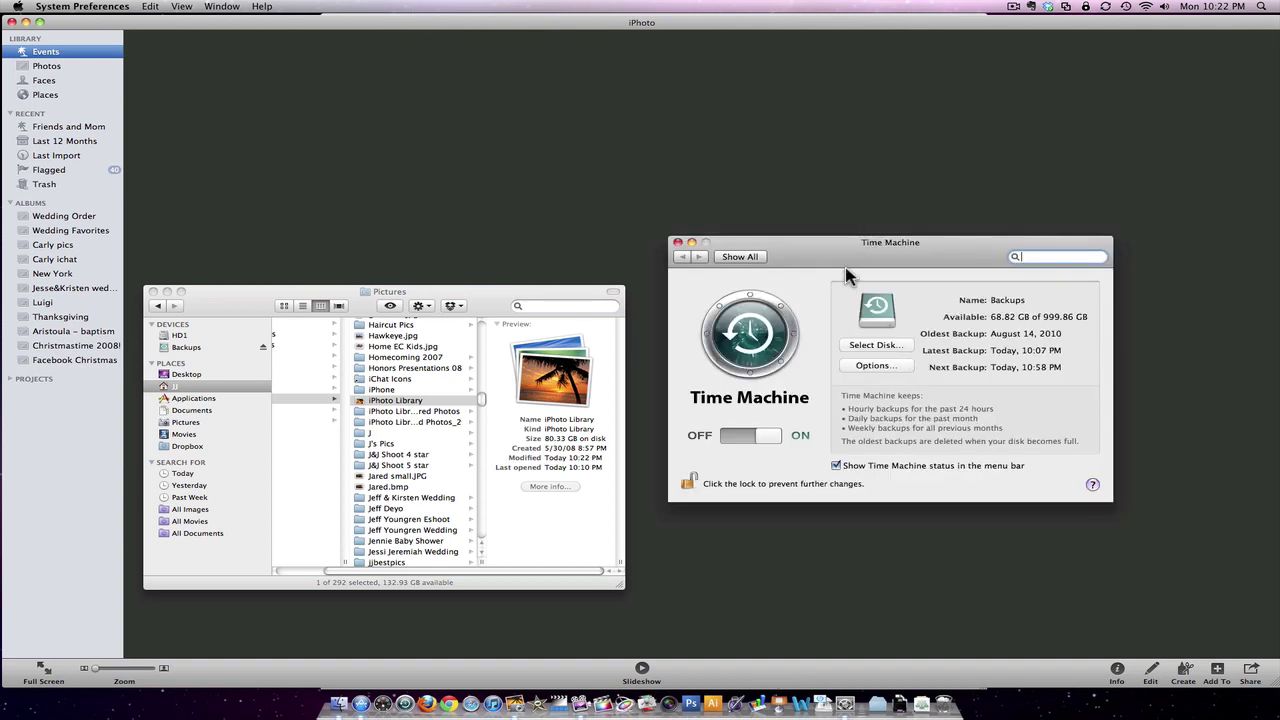
pyautogui.click(876, 273)
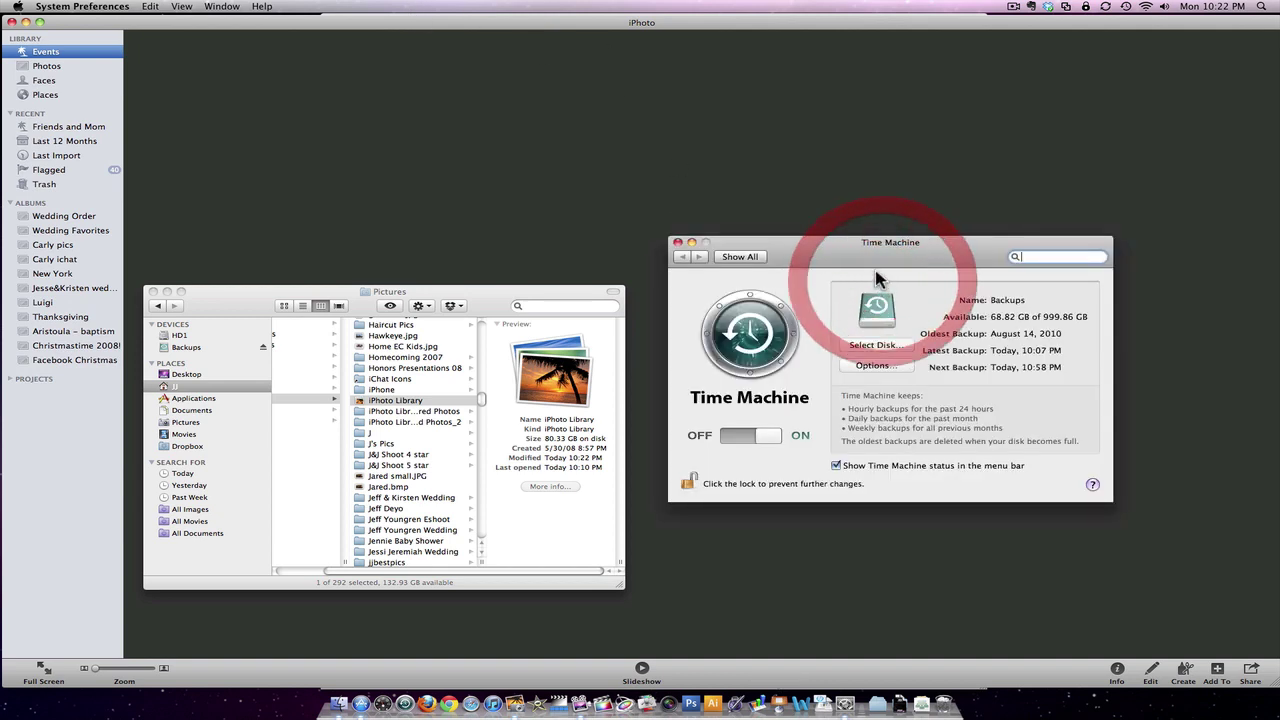
pyautogui.click(677, 27)
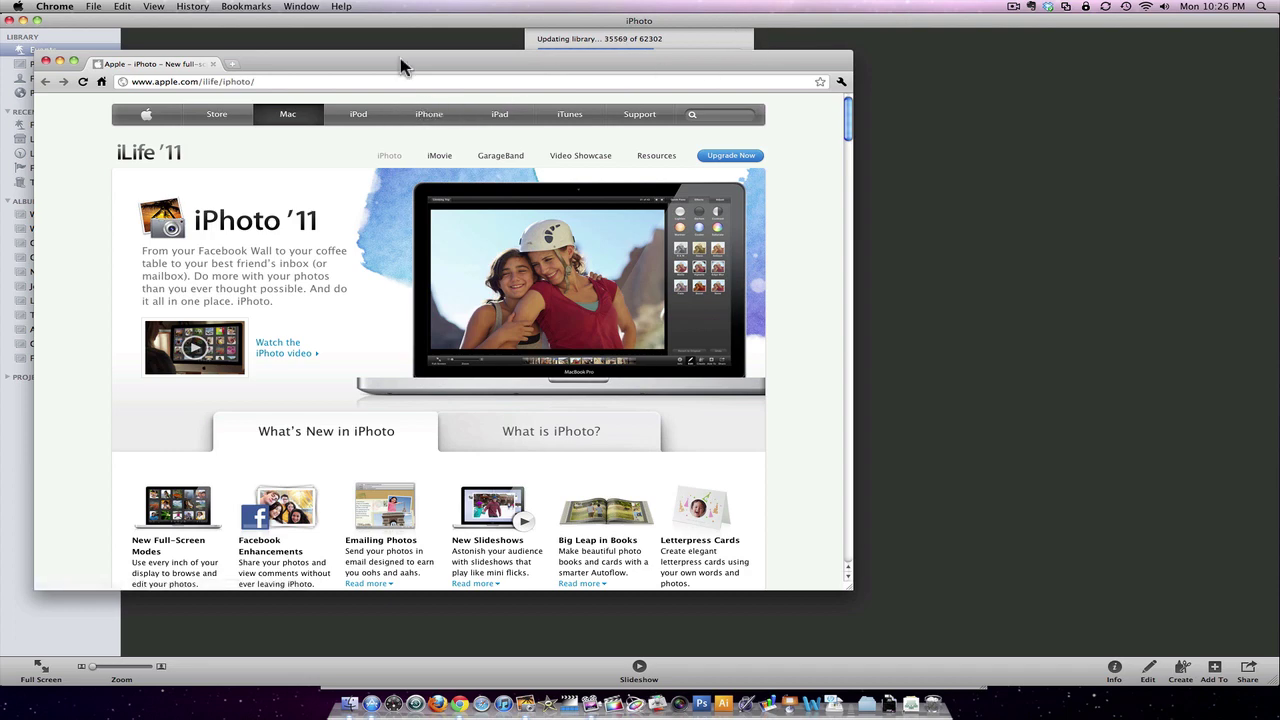
# Step: Reposition the iPhoto '11 web page window and scroll down to the Browse Albums screenshot
pyautogui.moveTo(403, 63); pyautogui.dragTo(731, 104)
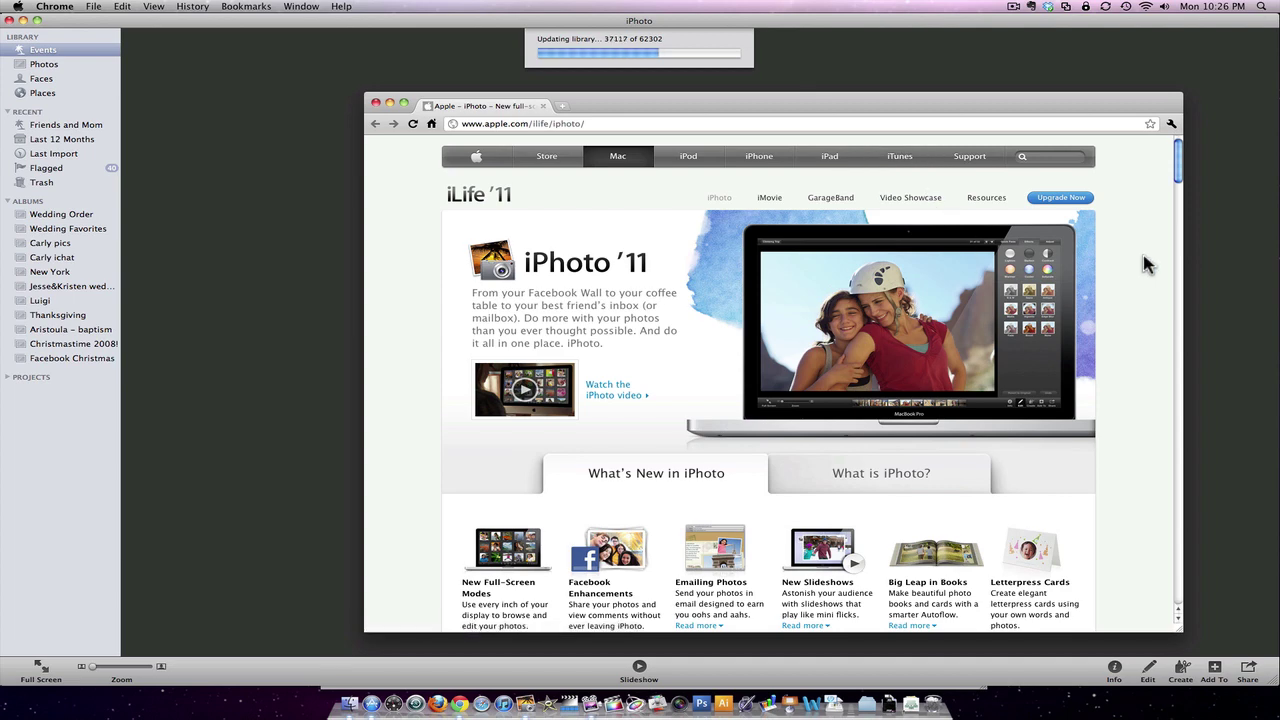
pyautogui.scroll(-5, 1143, 256)
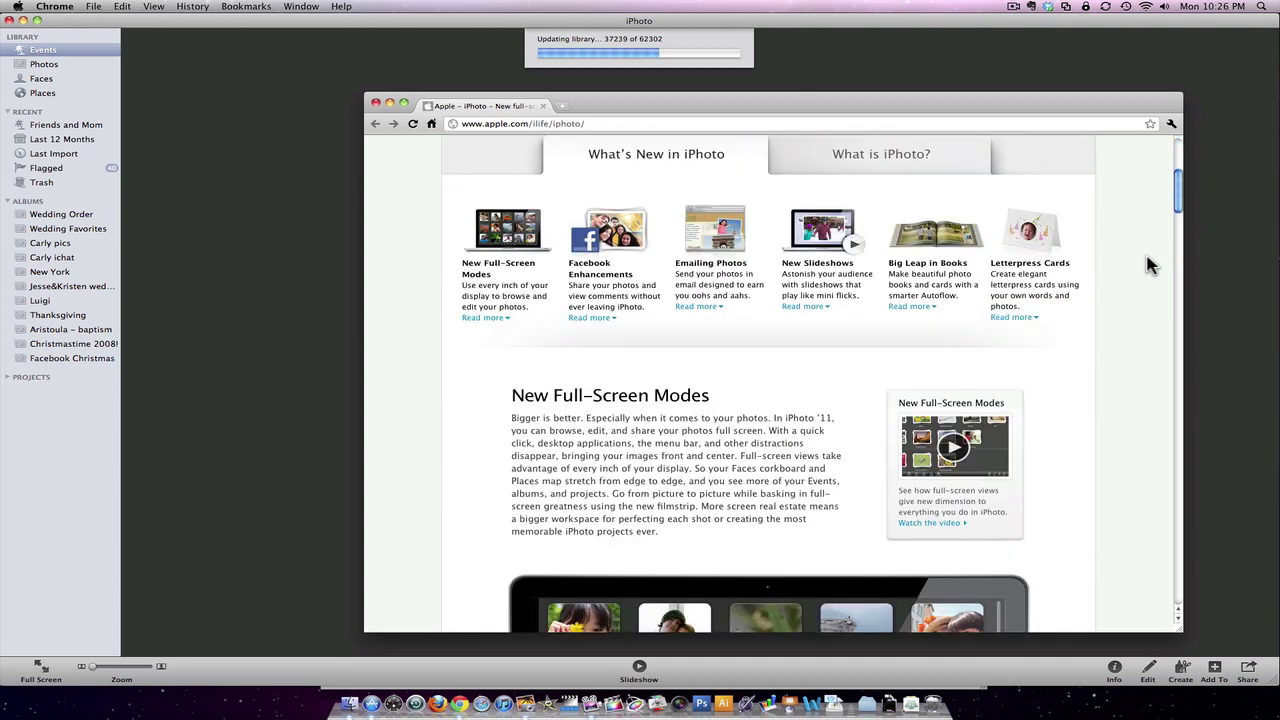
pyautogui.scroll(-6, 1148, 264)
pyautogui.scroll(4, 855, 230)
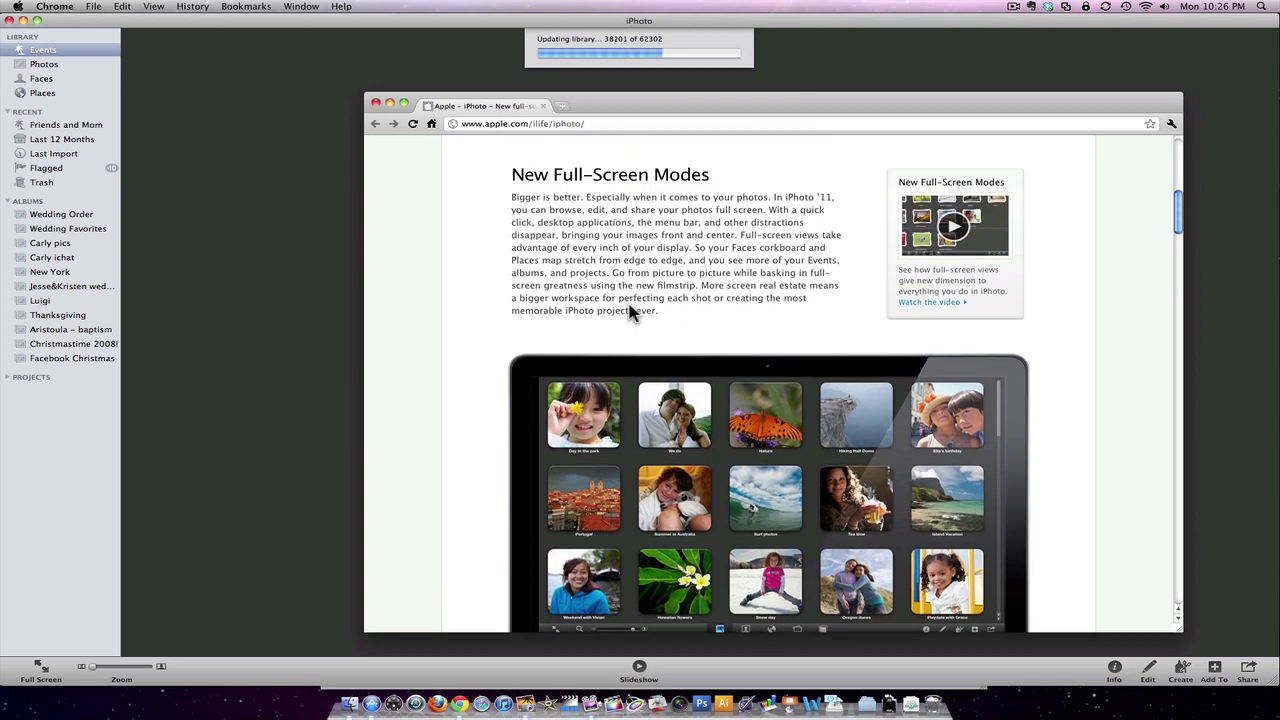
pyautogui.scroll(-5, 625, 287)
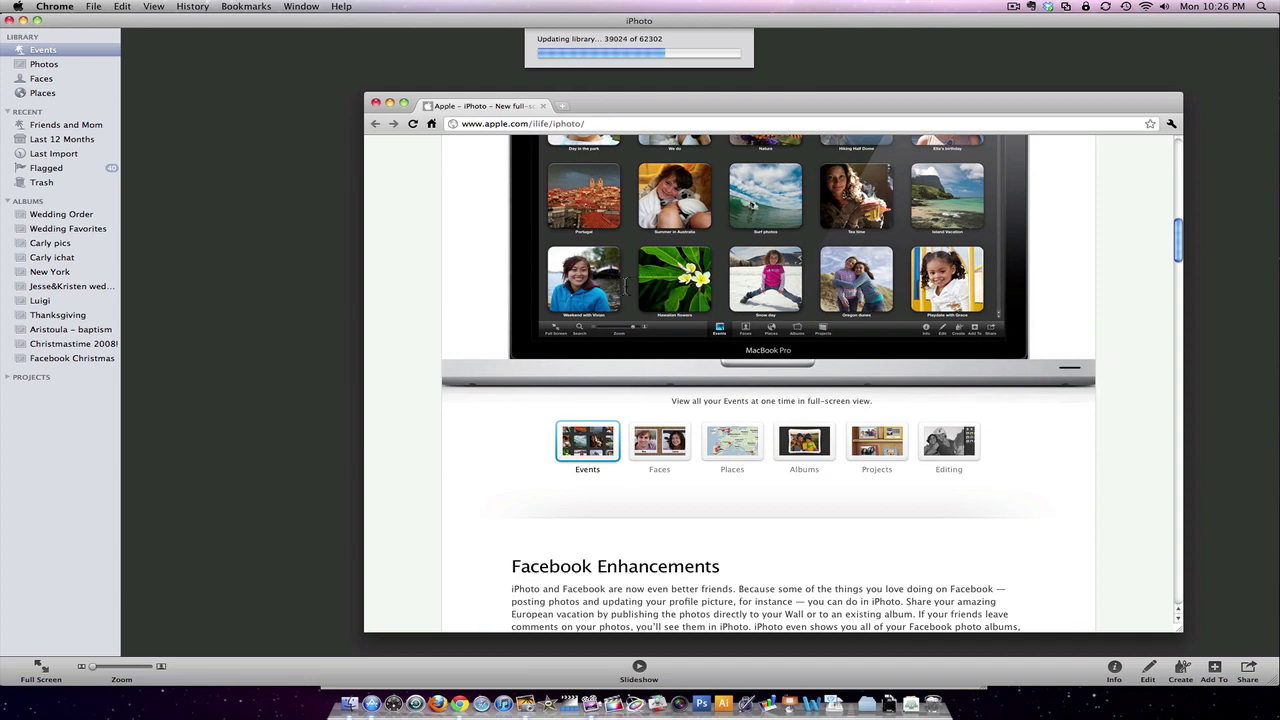
pyautogui.scroll(-5, 630, 320)
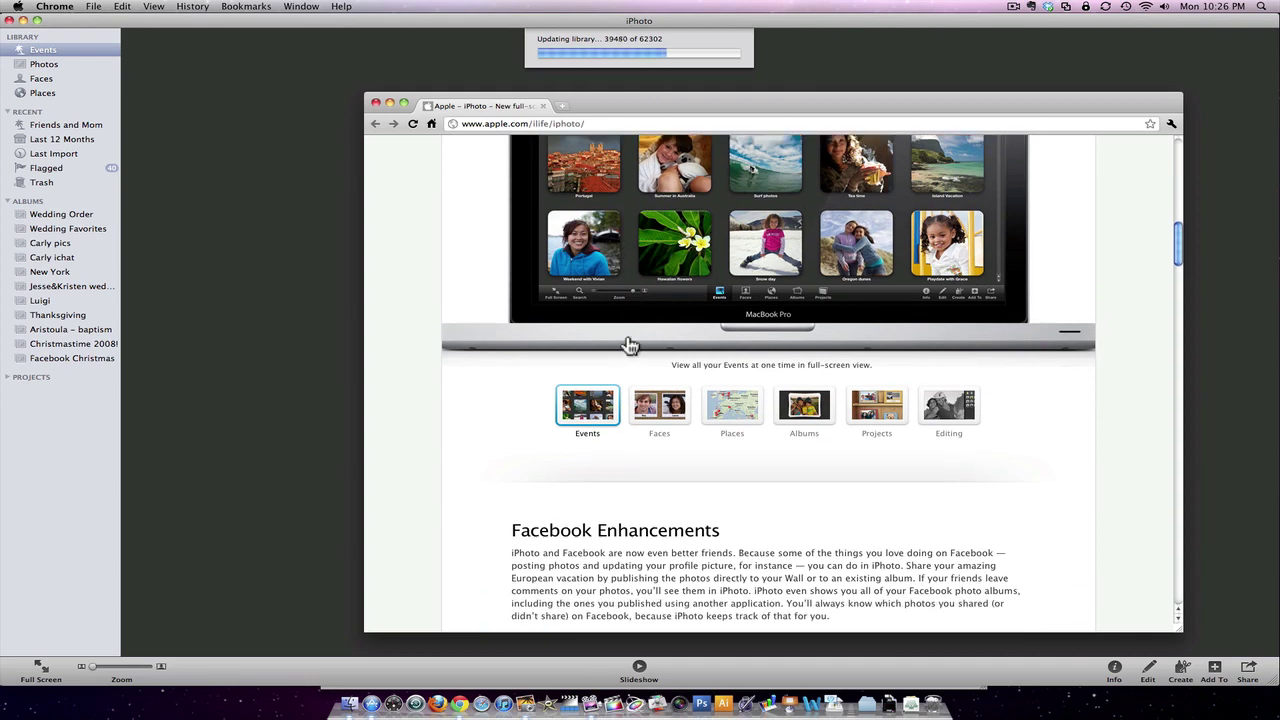
pyautogui.scroll(-4, 740, 309)
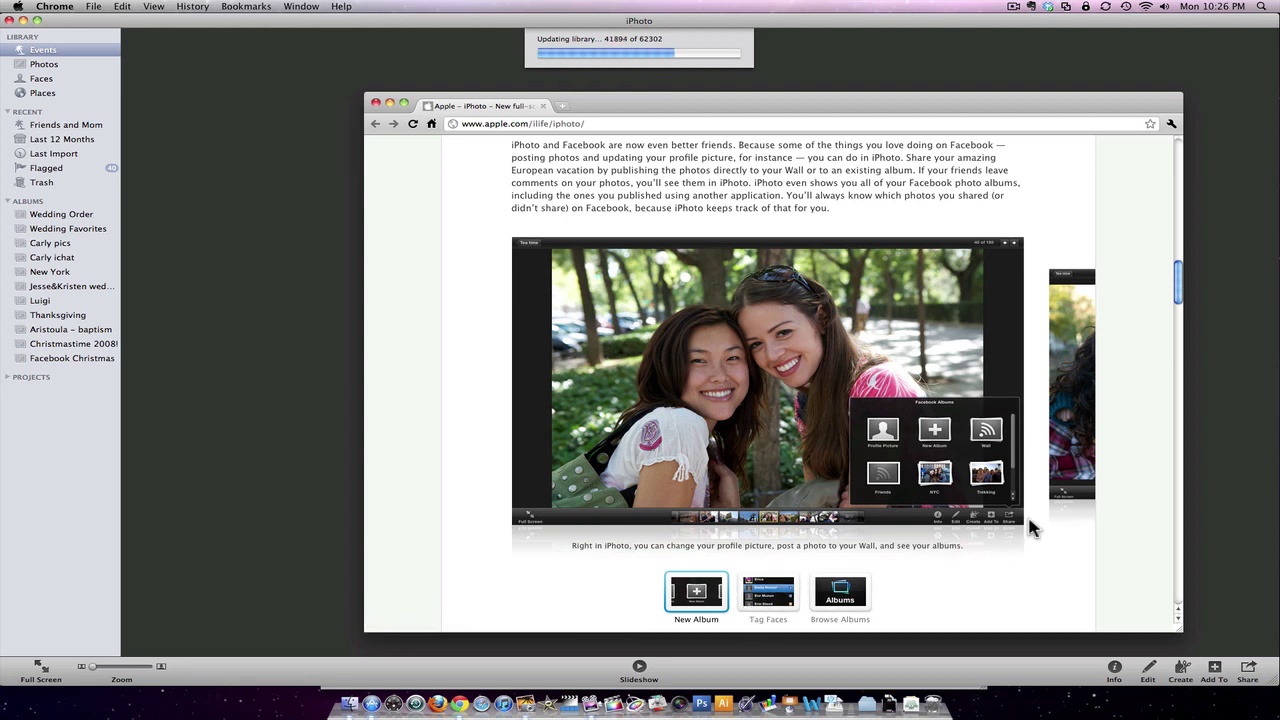
pyautogui.scroll(-2, 729, 434)
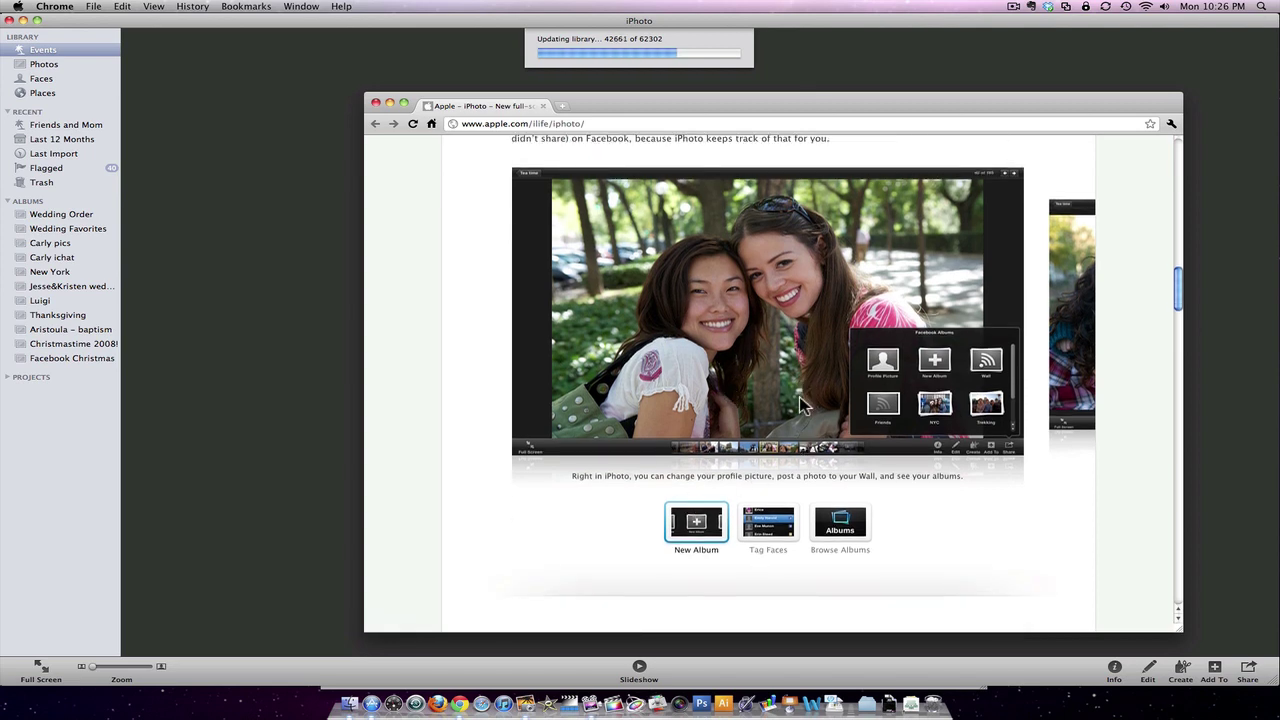
pyautogui.scroll(-5, 805, 405)
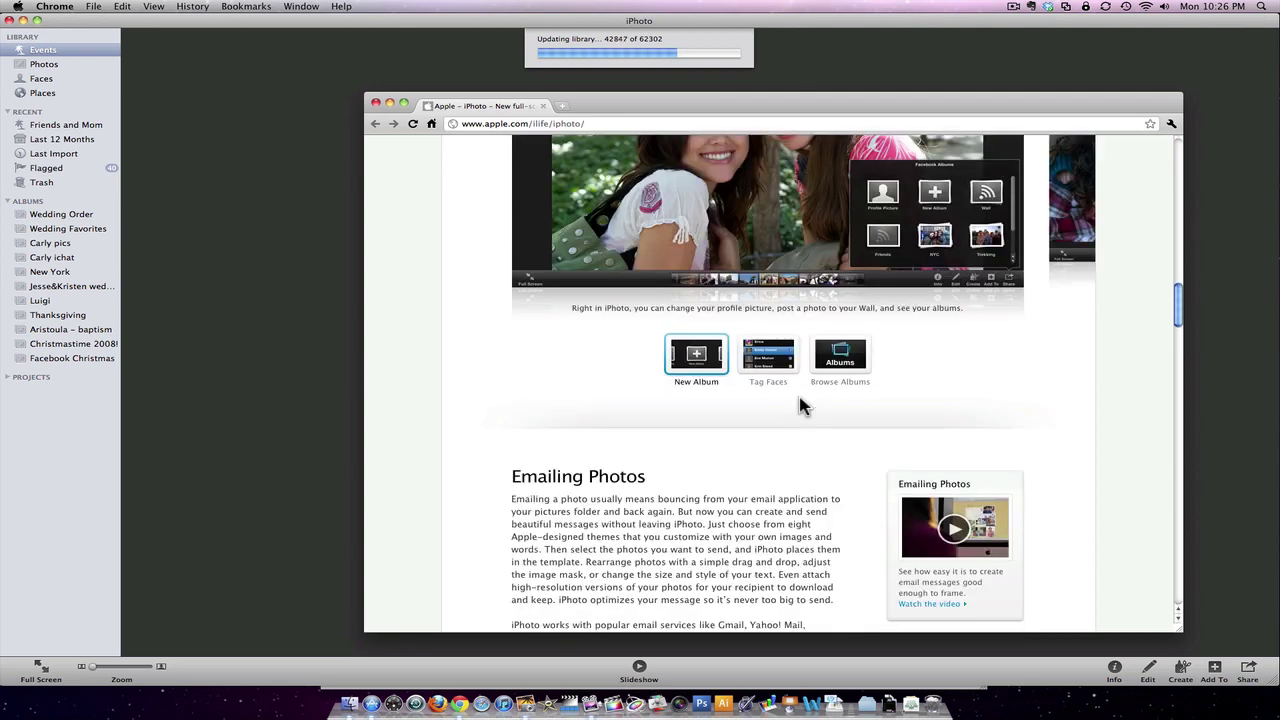
pyautogui.click(866, 352)
# Step: Continue down the page, viewing the Letterpress Details card image, until the footer links appear
pyautogui.scroll(5, 1020, 406)
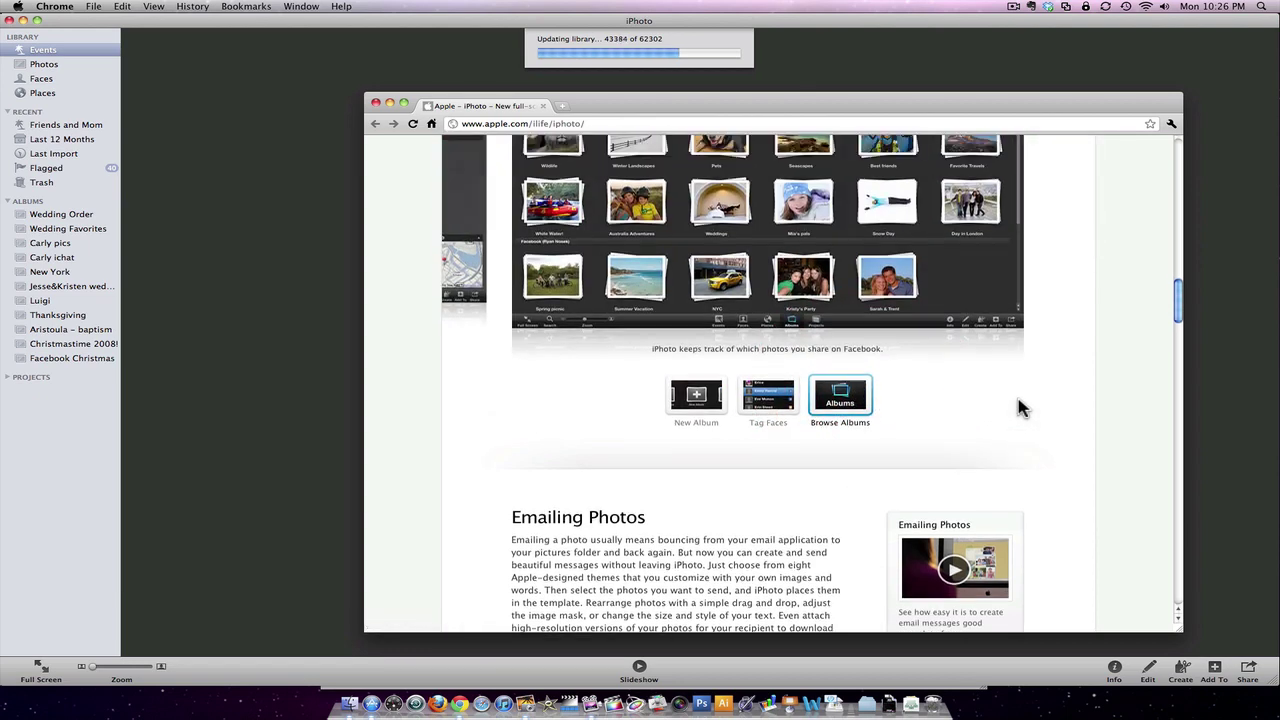
pyautogui.scroll(-12, 1020, 408)
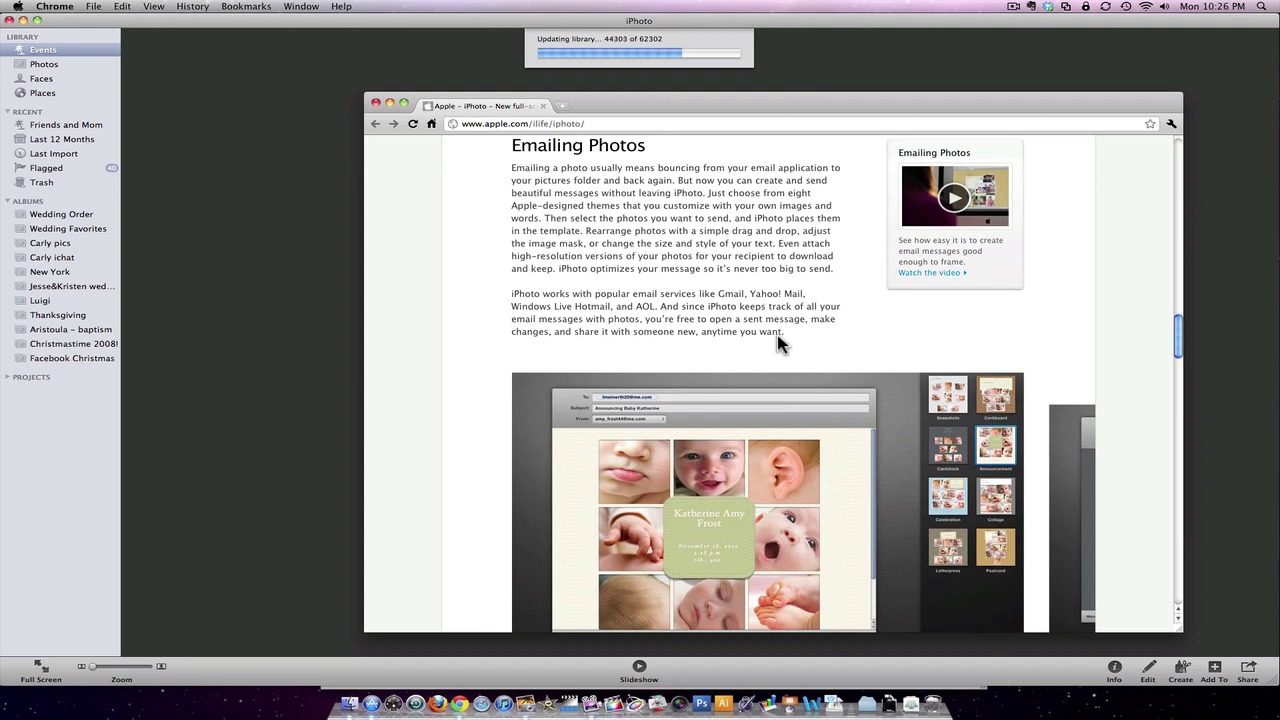
pyautogui.scroll(-15, 735, 338)
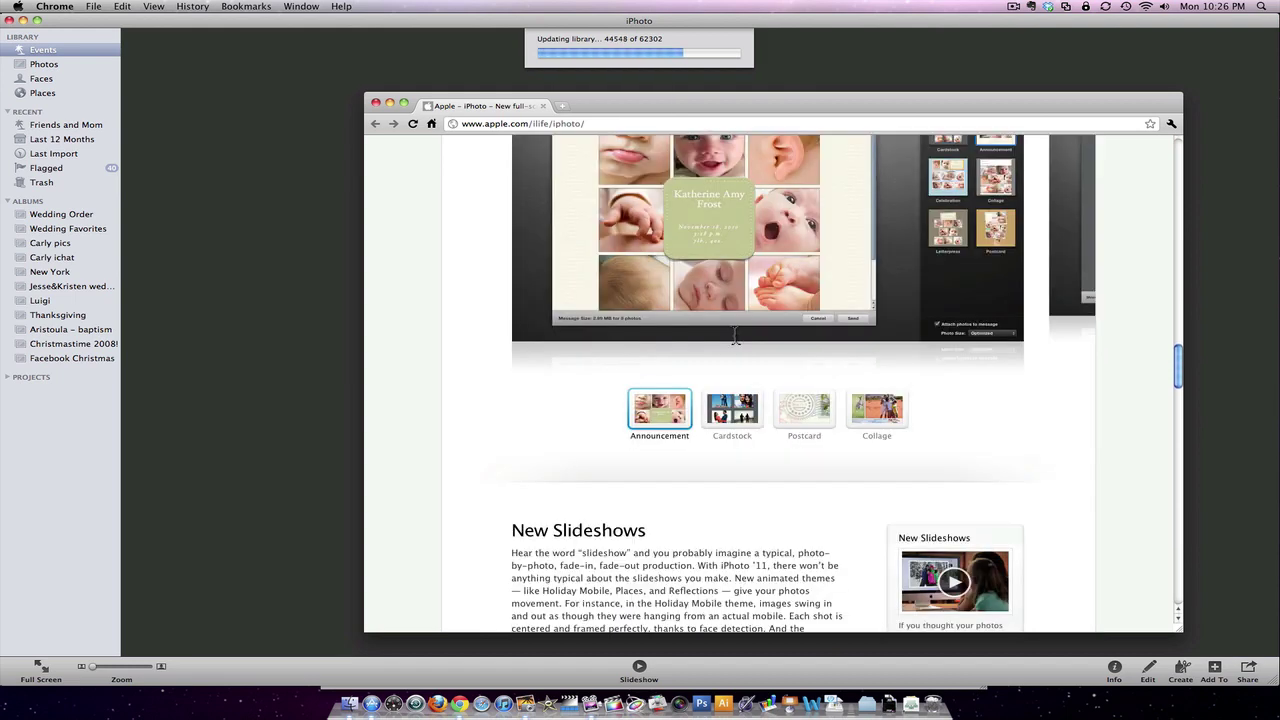
pyautogui.scroll(1, 737, 335)
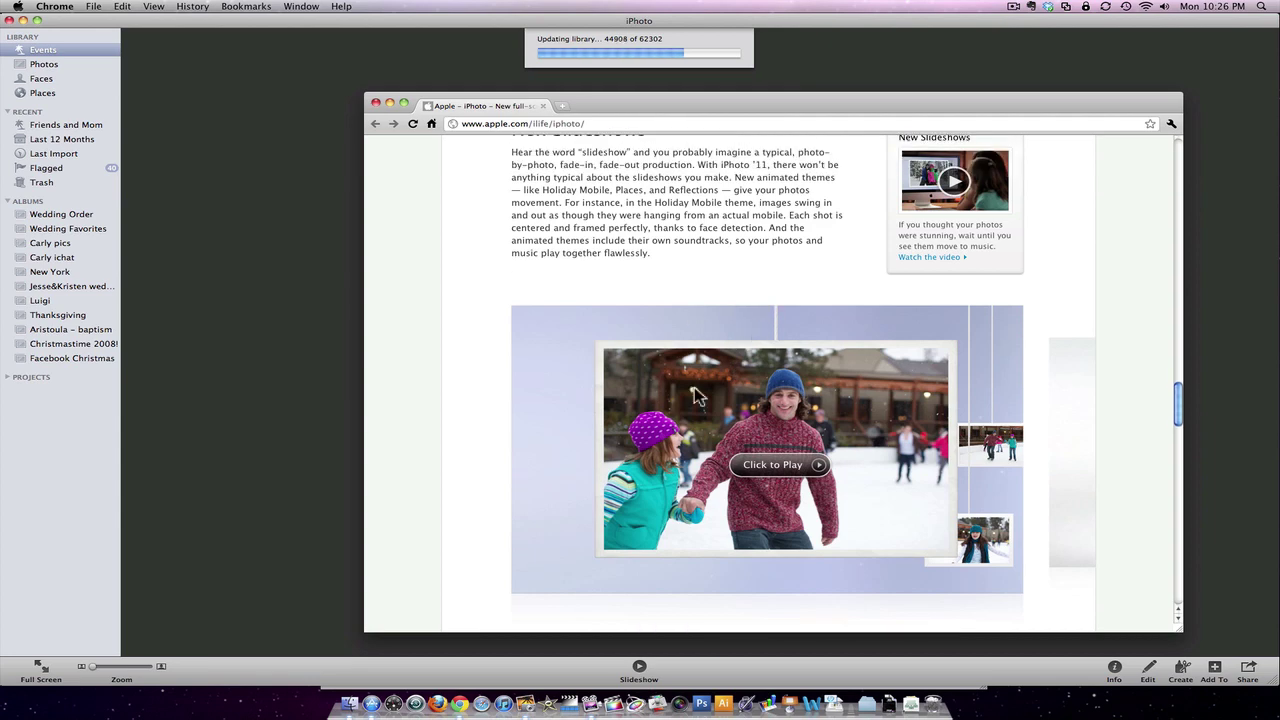
pyautogui.scroll(-3, 679, 408)
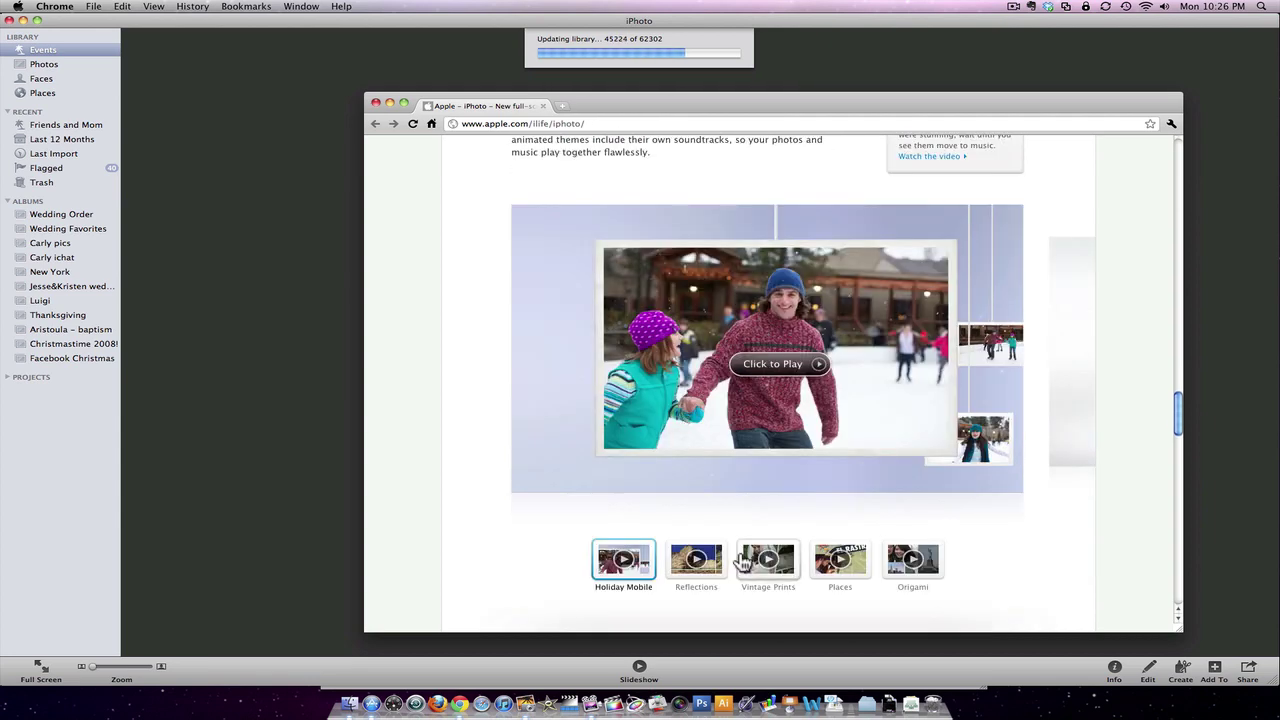
pyautogui.scroll(-8, 783, 578)
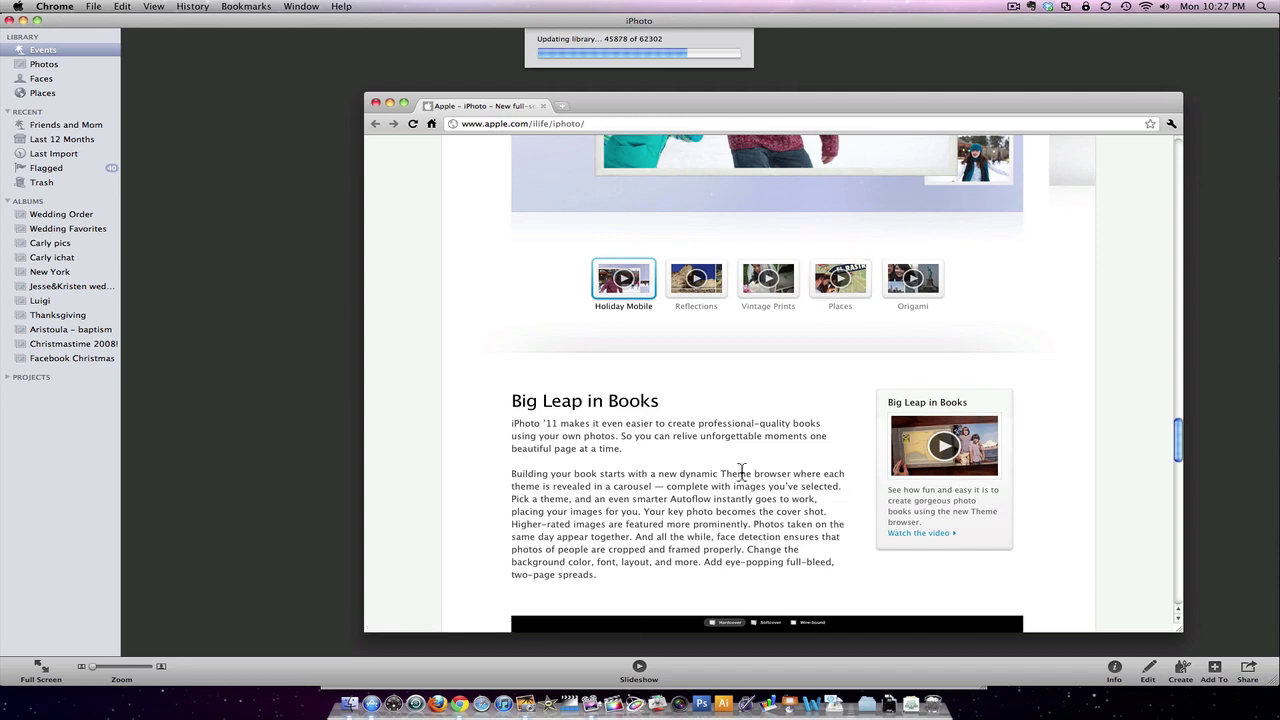
pyautogui.scroll(-4, 742, 470)
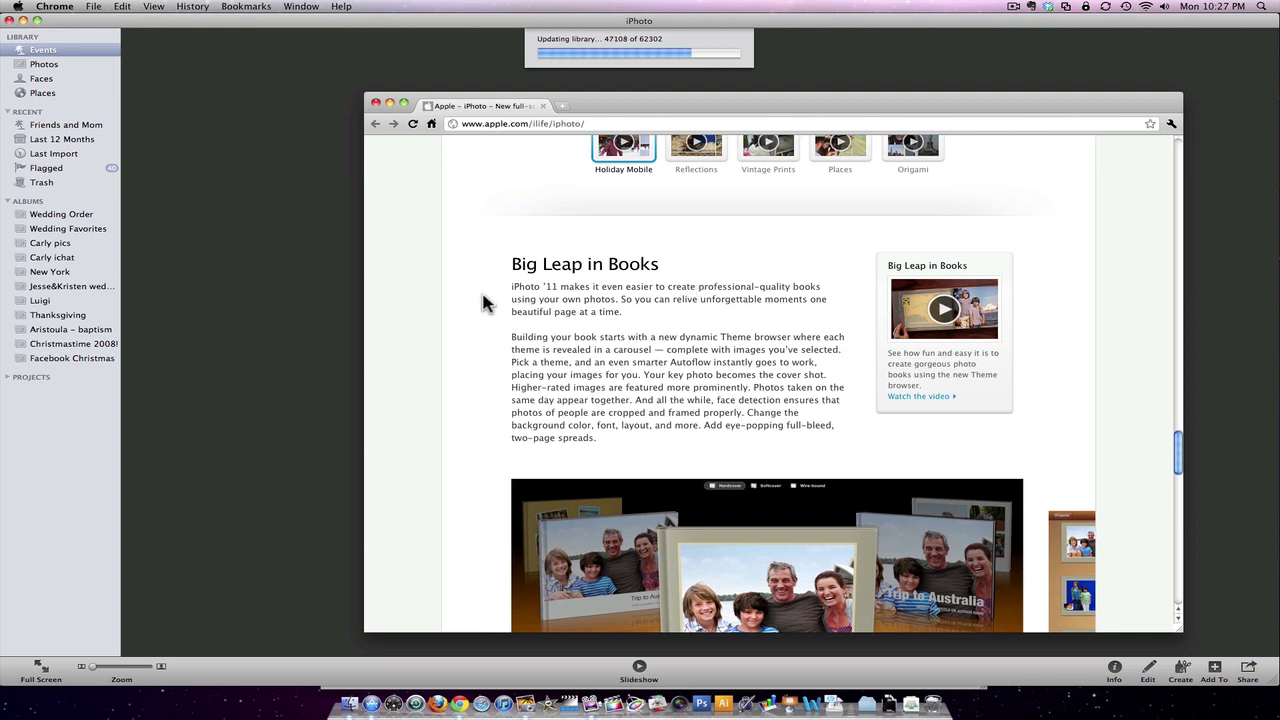
pyautogui.scroll(-1, 484, 304)
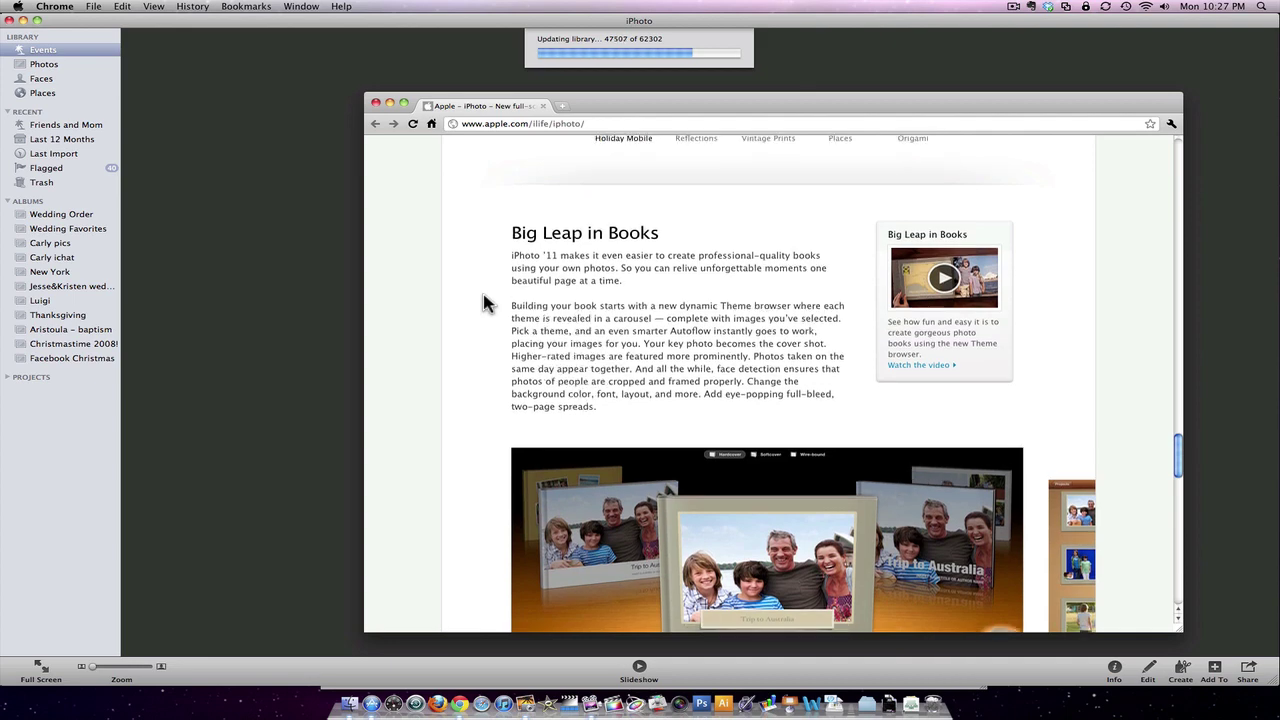
pyautogui.scroll(-1, 484, 304)
pyautogui.scroll(-3, 484, 304)
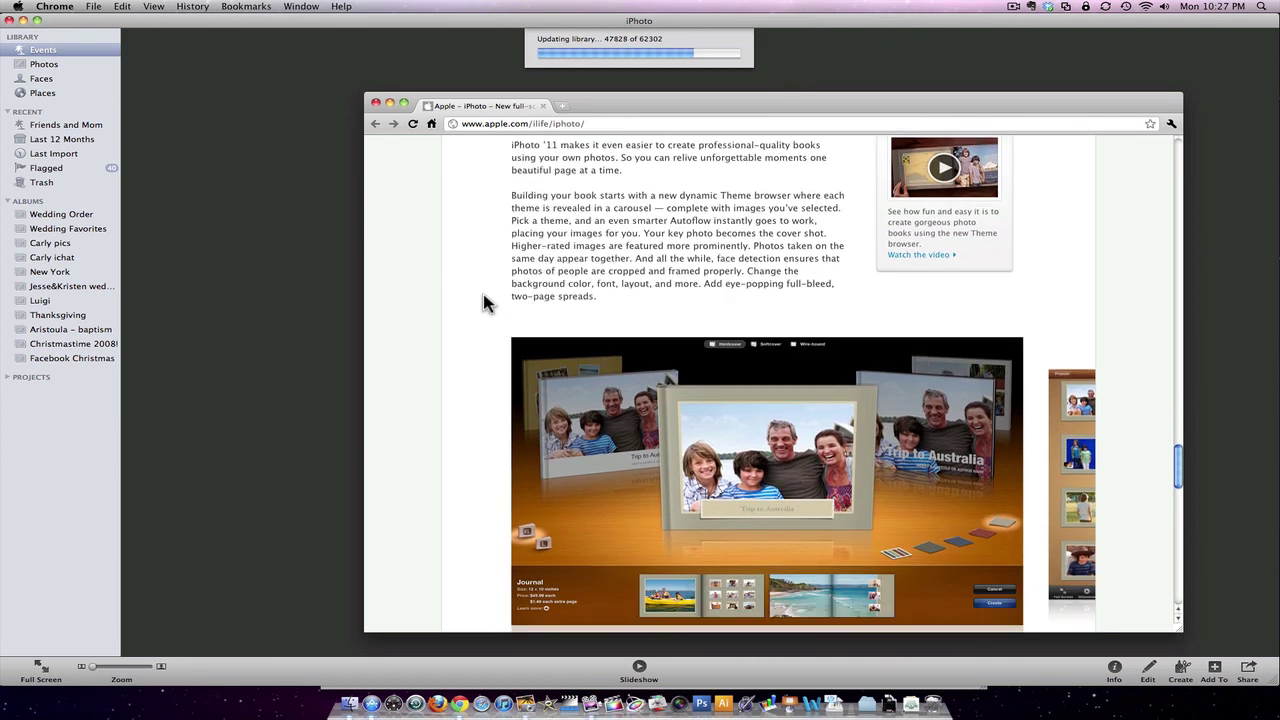
pyautogui.scroll(-10, 484, 304)
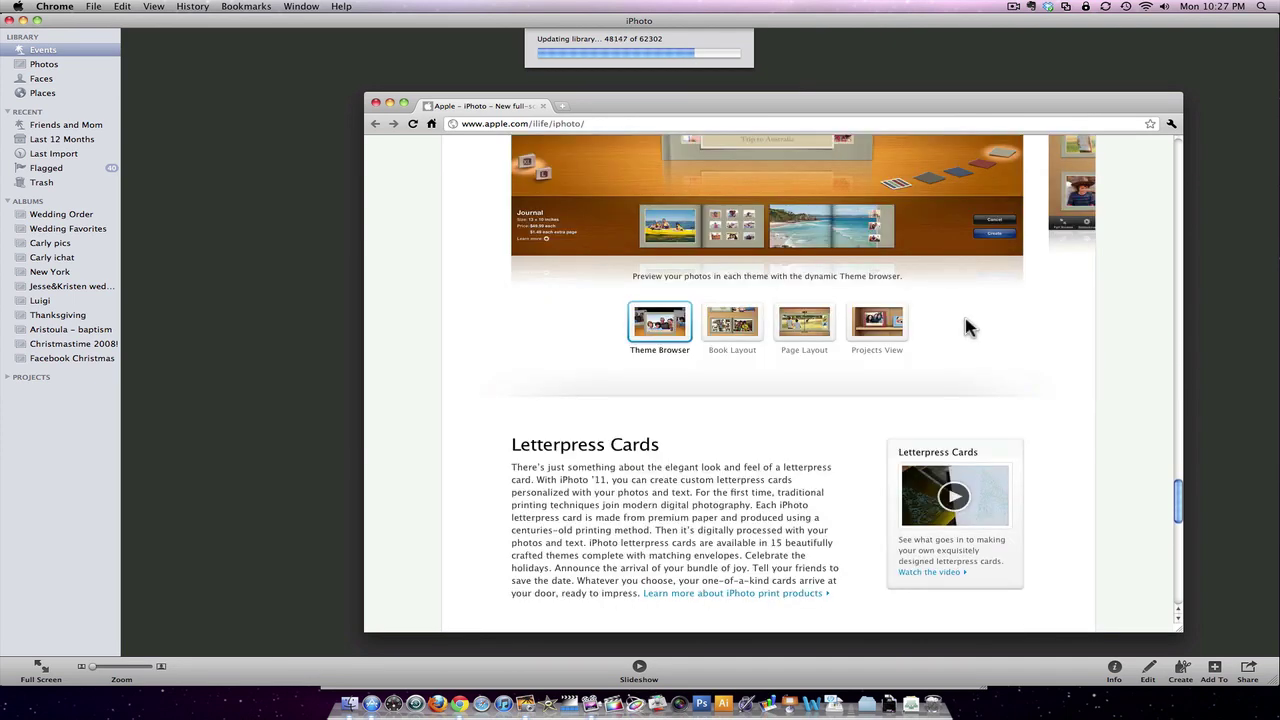
pyautogui.scroll(-3, 778, 396)
pyautogui.scroll(-13, 674, 531)
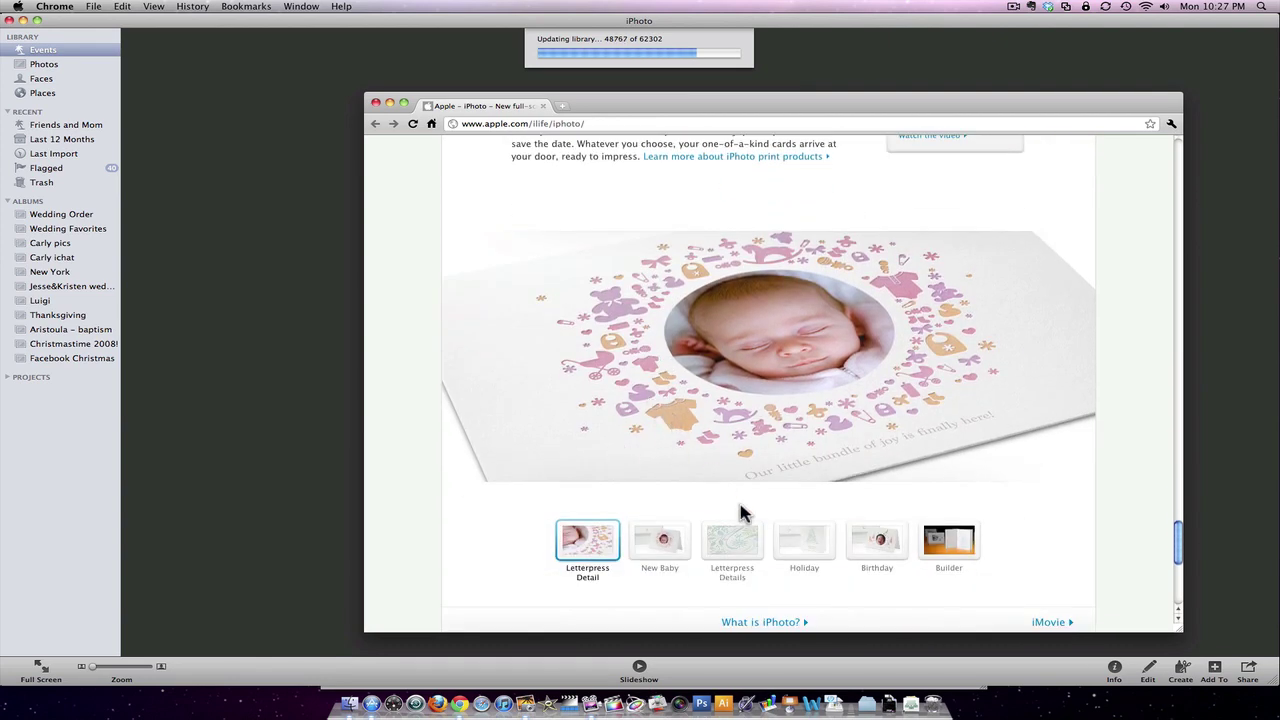
pyautogui.click(737, 540)
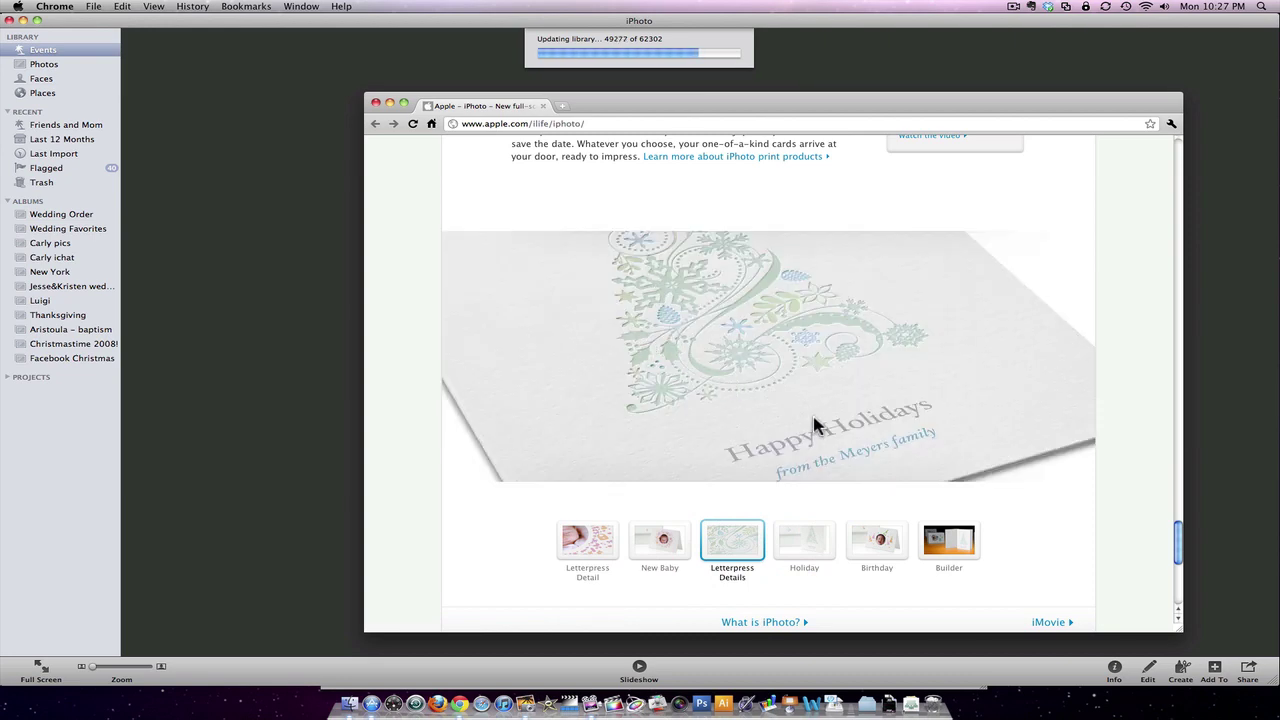
pyautogui.scroll(8, 720, 368)
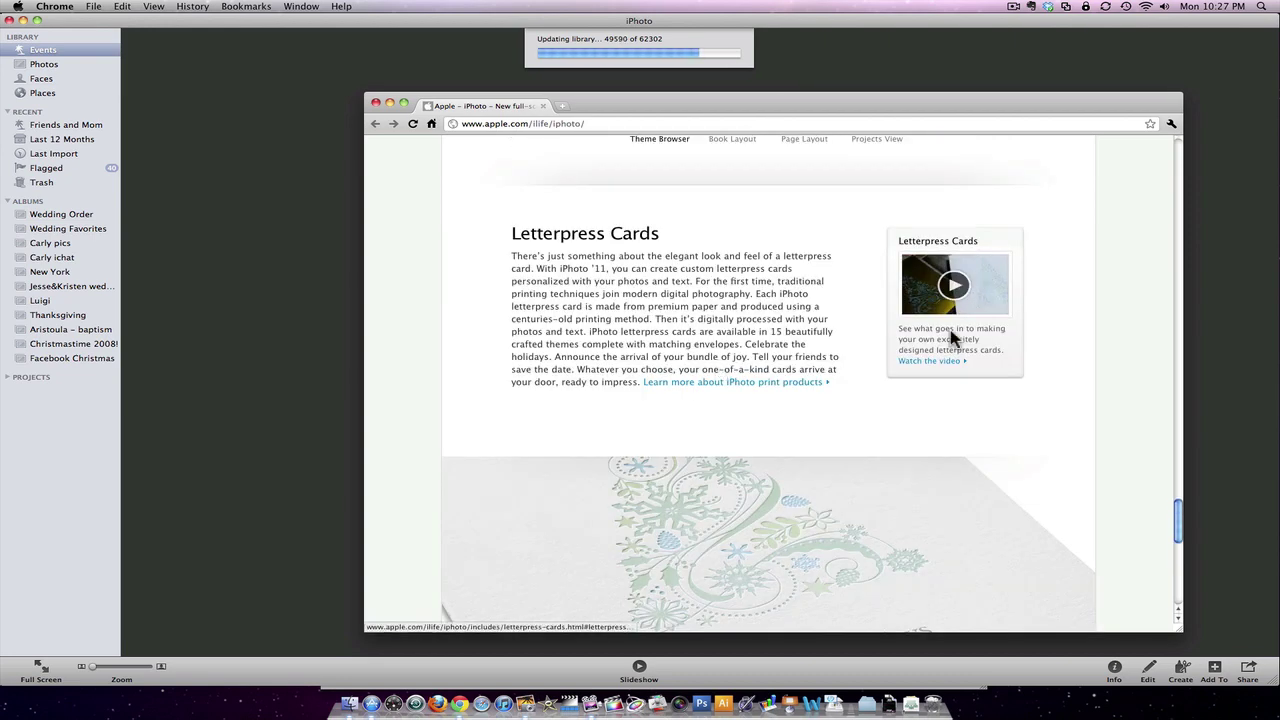
pyautogui.scroll(-15, 746, 321)
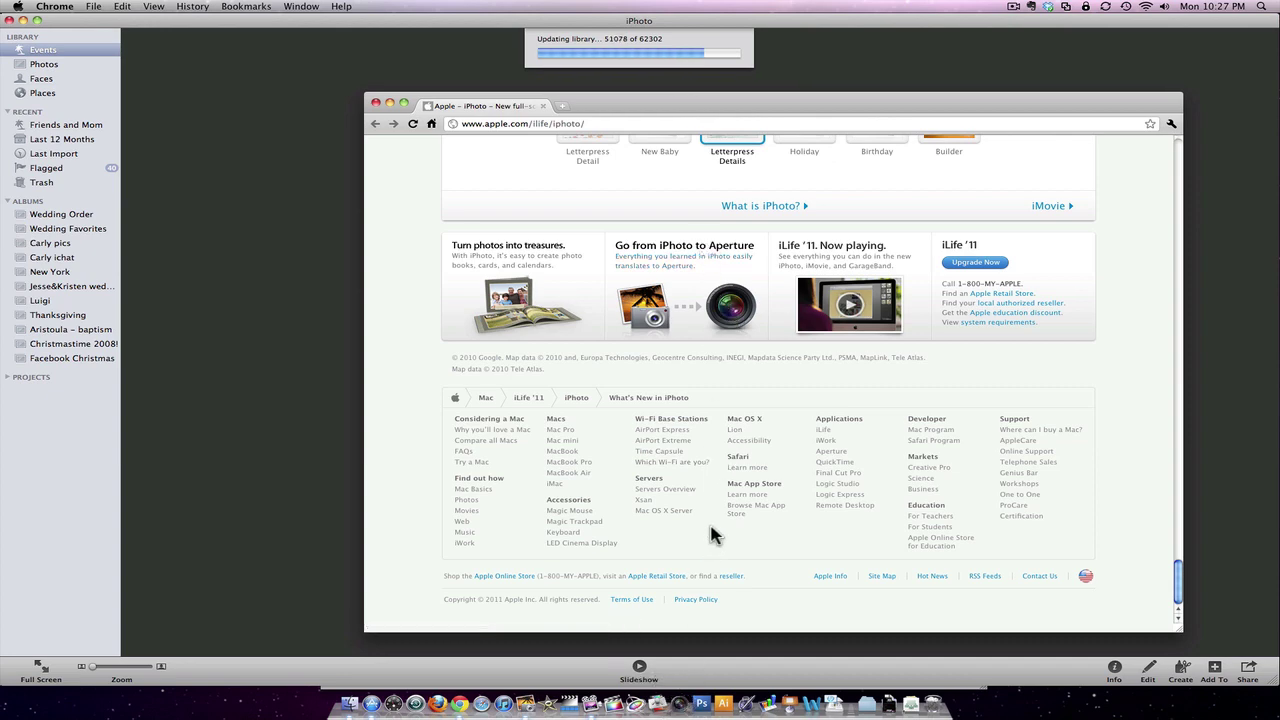
pyautogui.scroll(15, 709, 536)
# Step: Scroll back up to the iLife '11 header, then close the browser window
pyautogui.scroll(10, 709, 536)
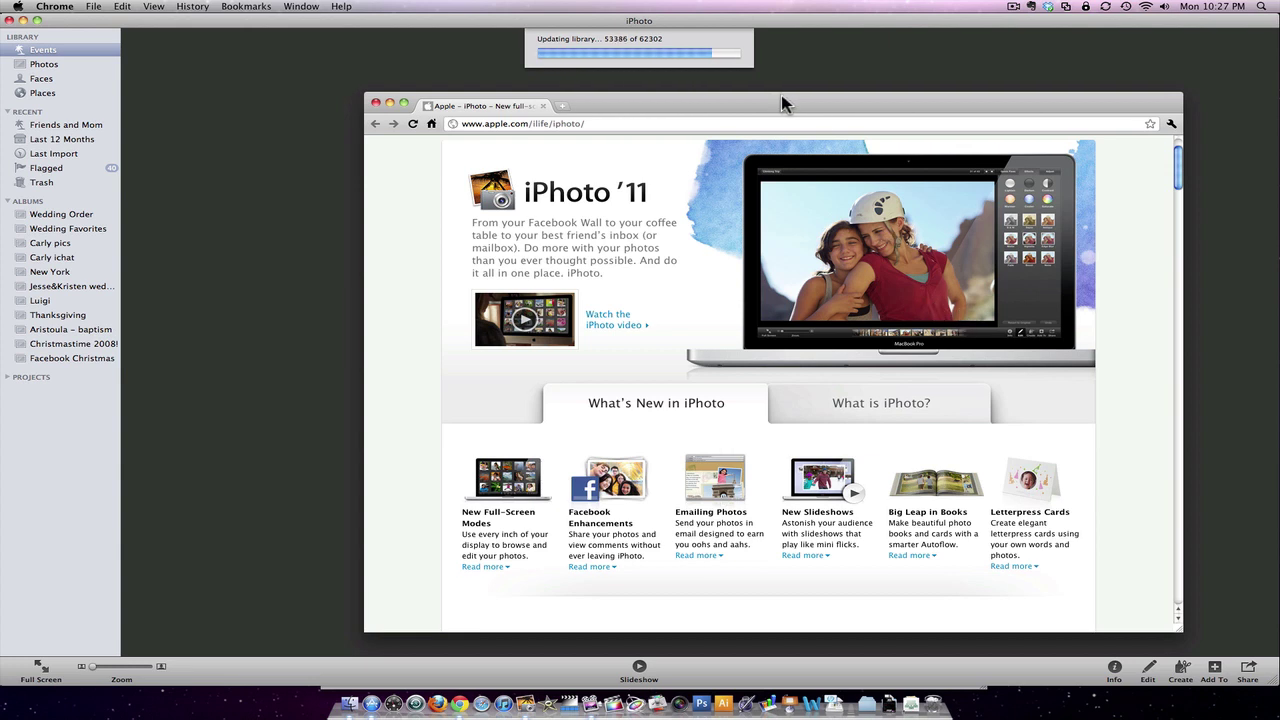
pyautogui.scroll(2, 748, 215)
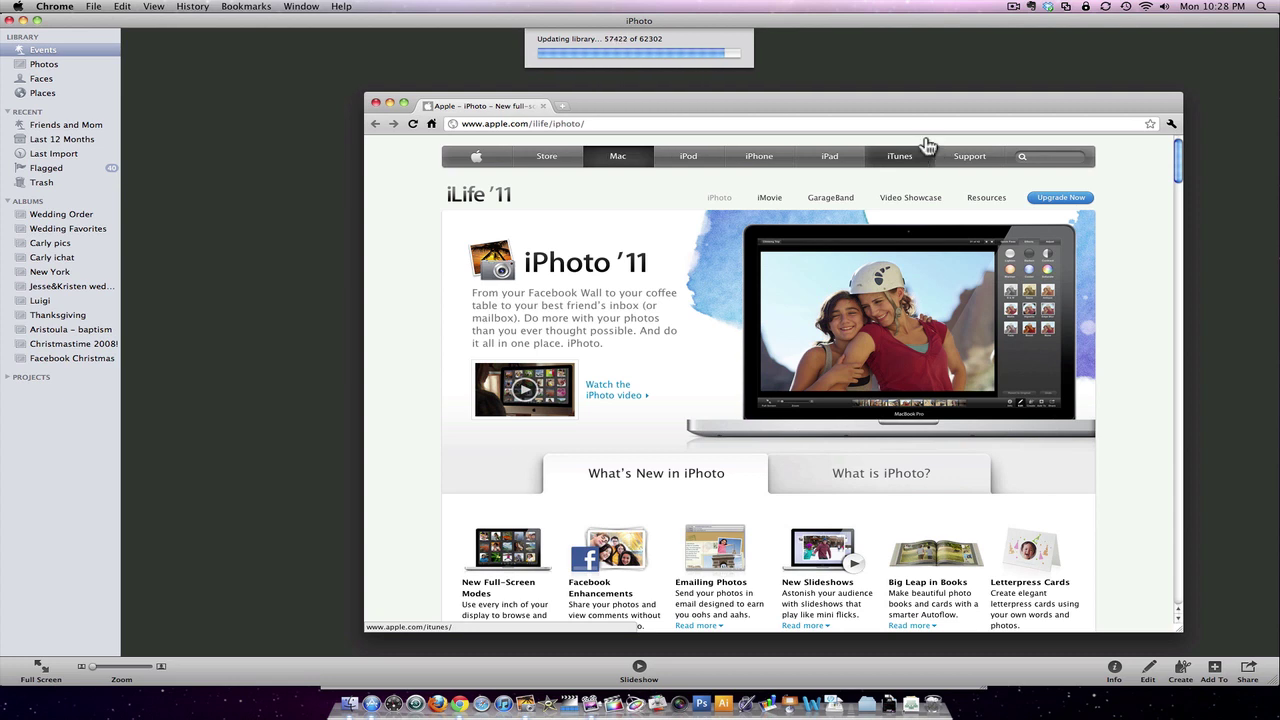
pyautogui.press('super+w')
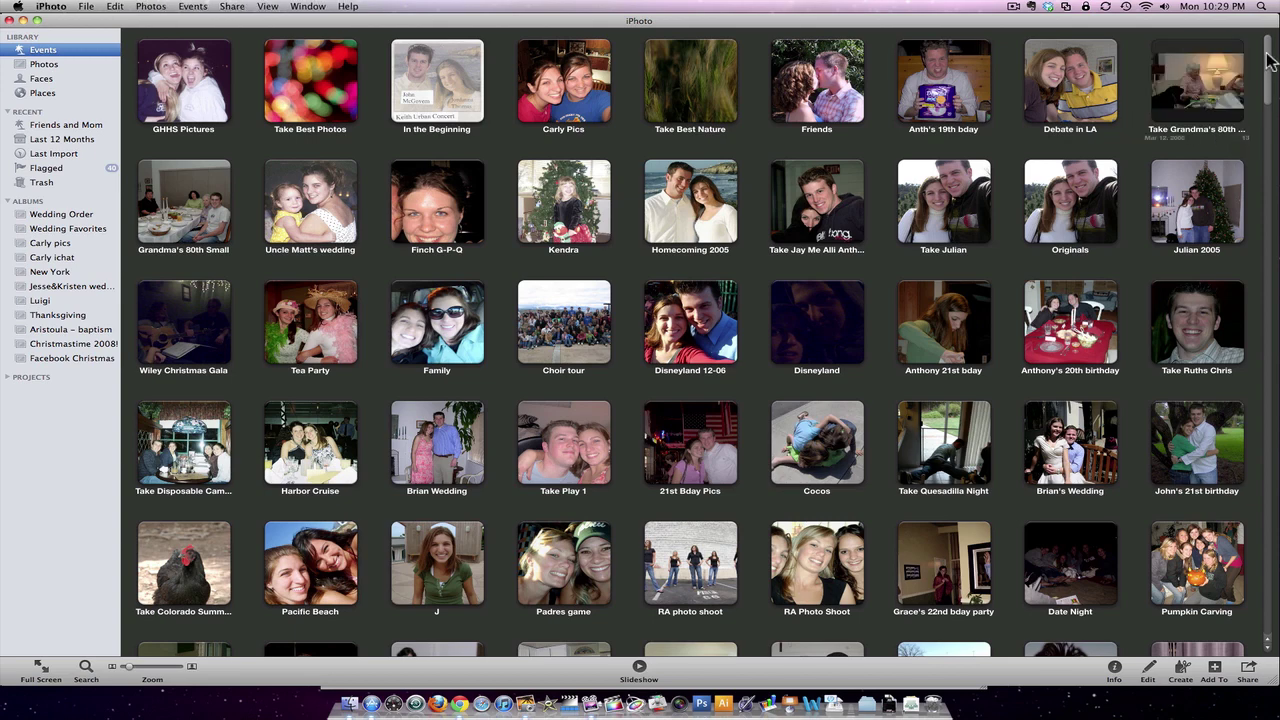
# Step: Close the Welcome to iPhoto window and scroll Events down to the July 2011 events
pyautogui.scroll(-10, 1027, 176)
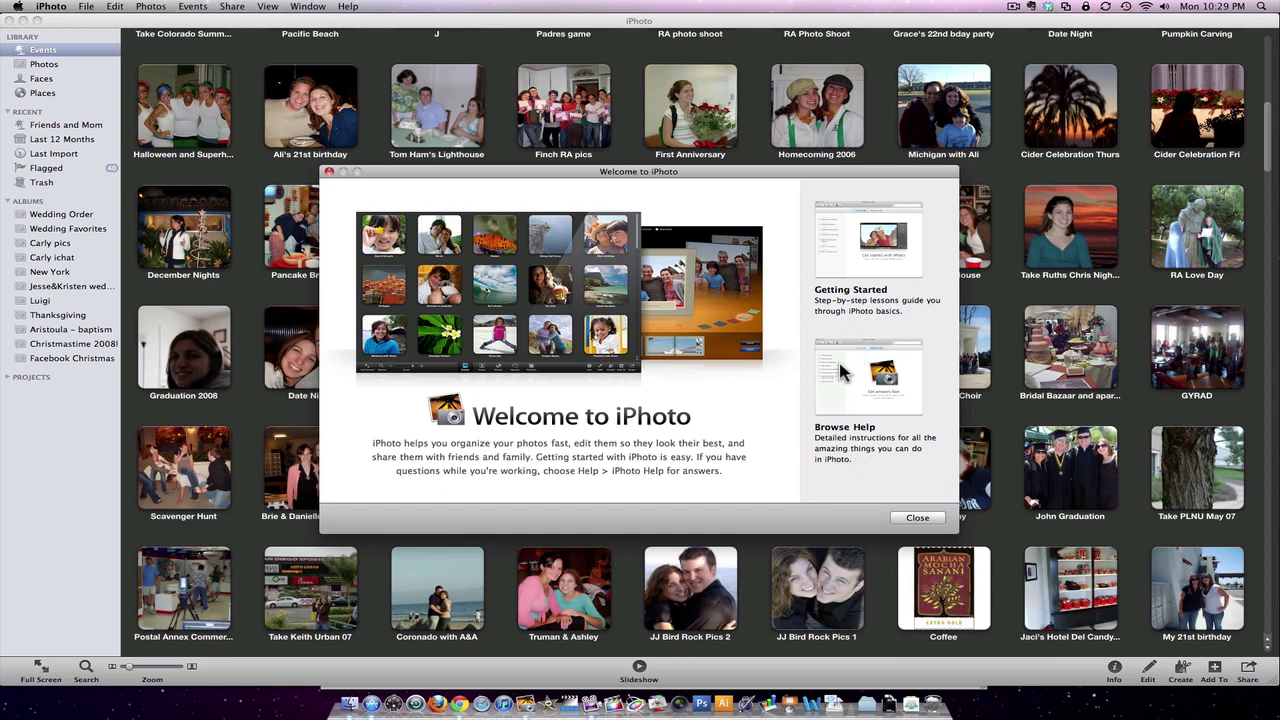
pyautogui.click(918, 517)
pyautogui.scroll(-15, 1270, 400)
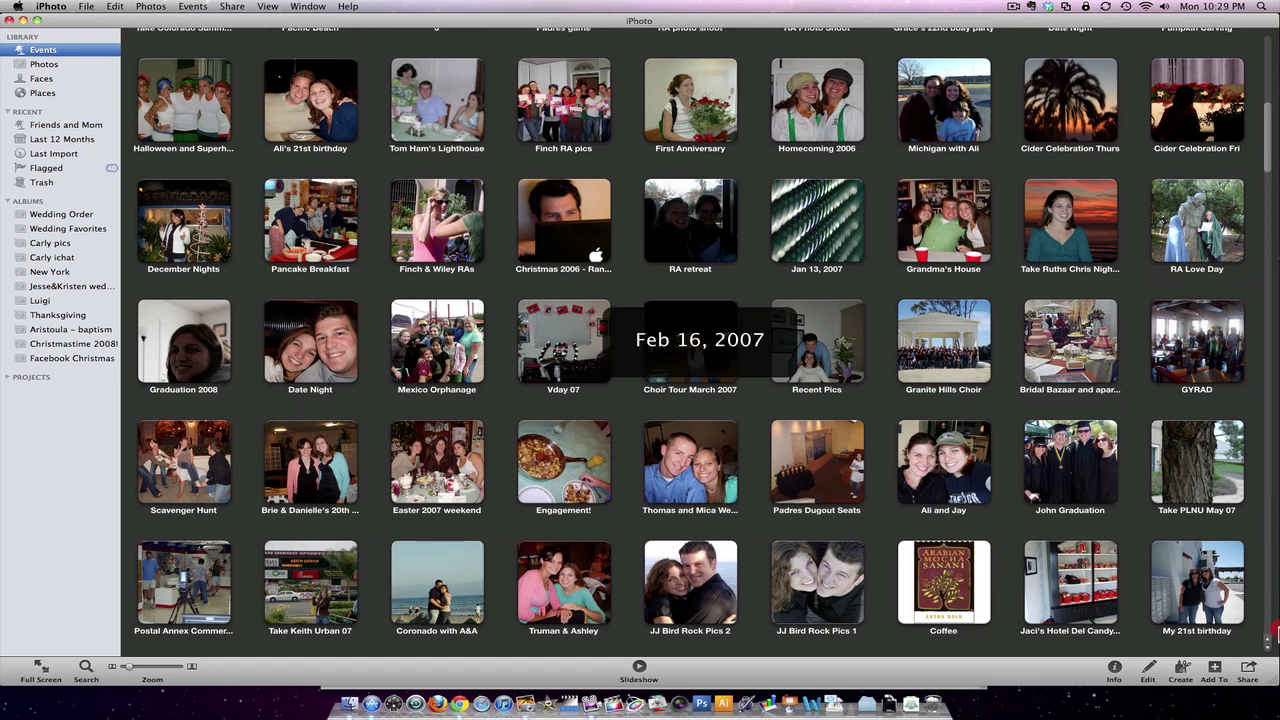
pyautogui.scroll(-15, 1268, 645)
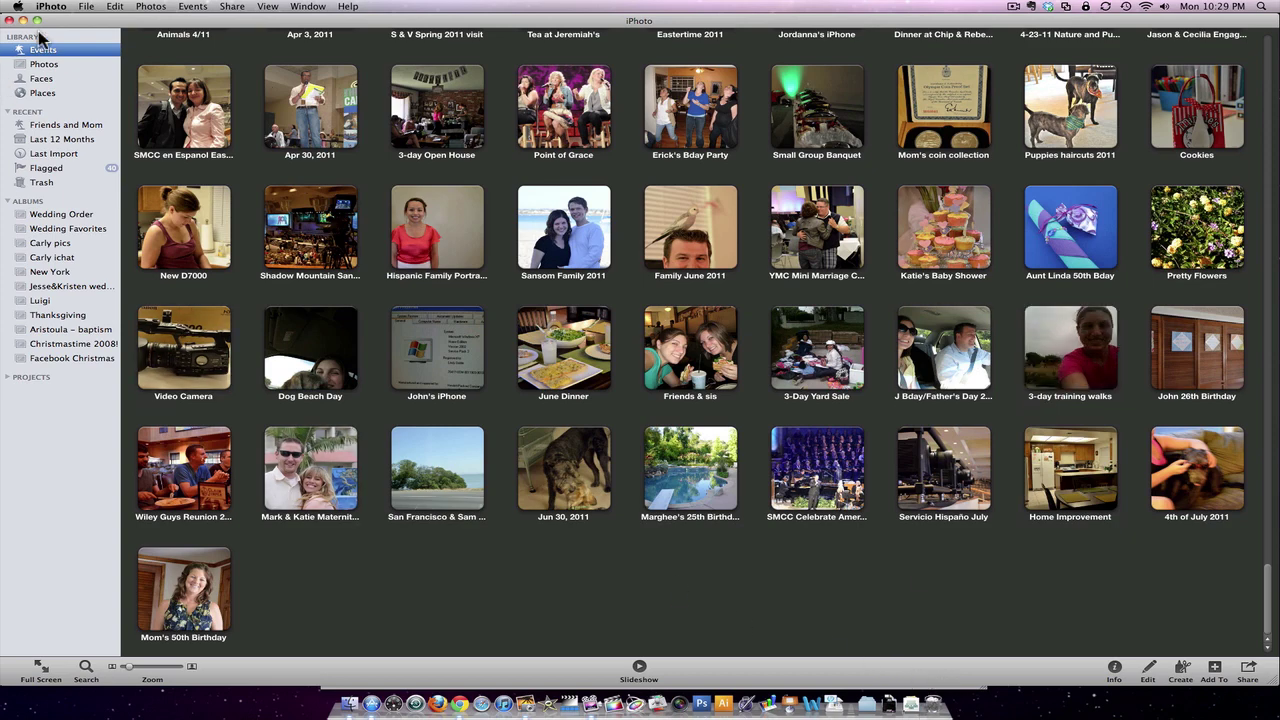
pyautogui.click(42, 66)
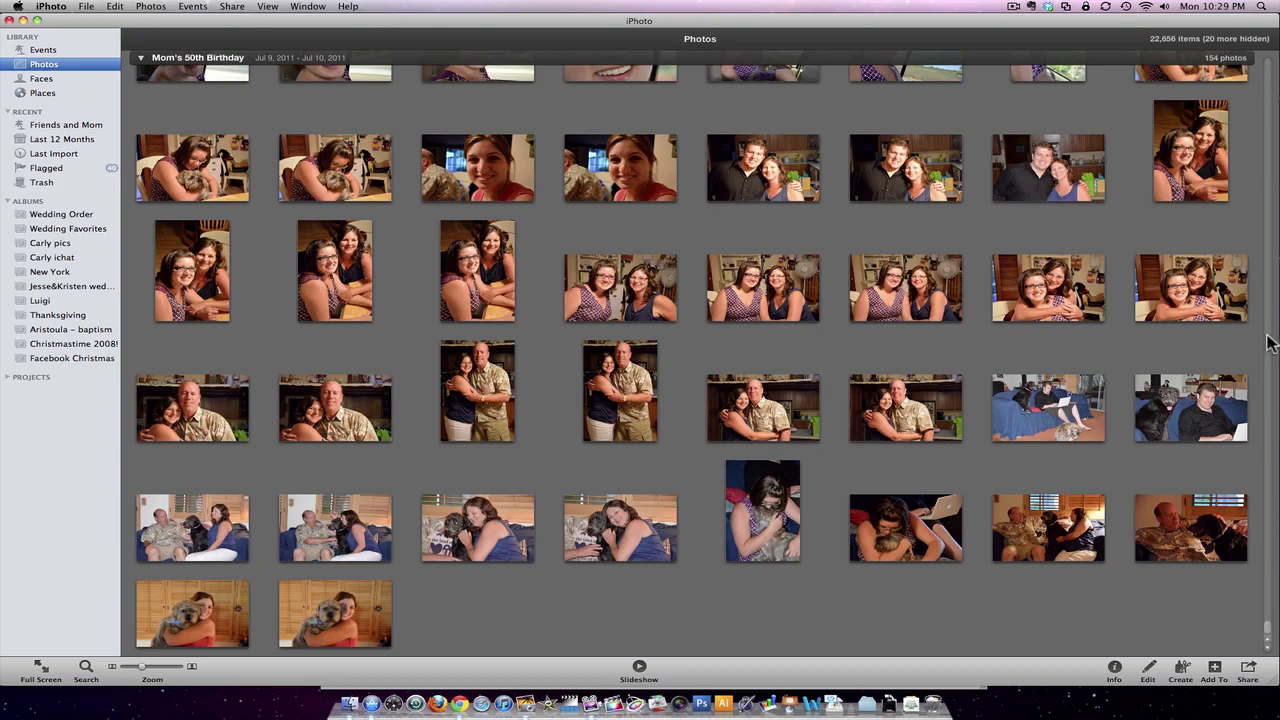
pyautogui.scroll(10, 1236, 350)
pyautogui.scroll(3, 1236, 350)
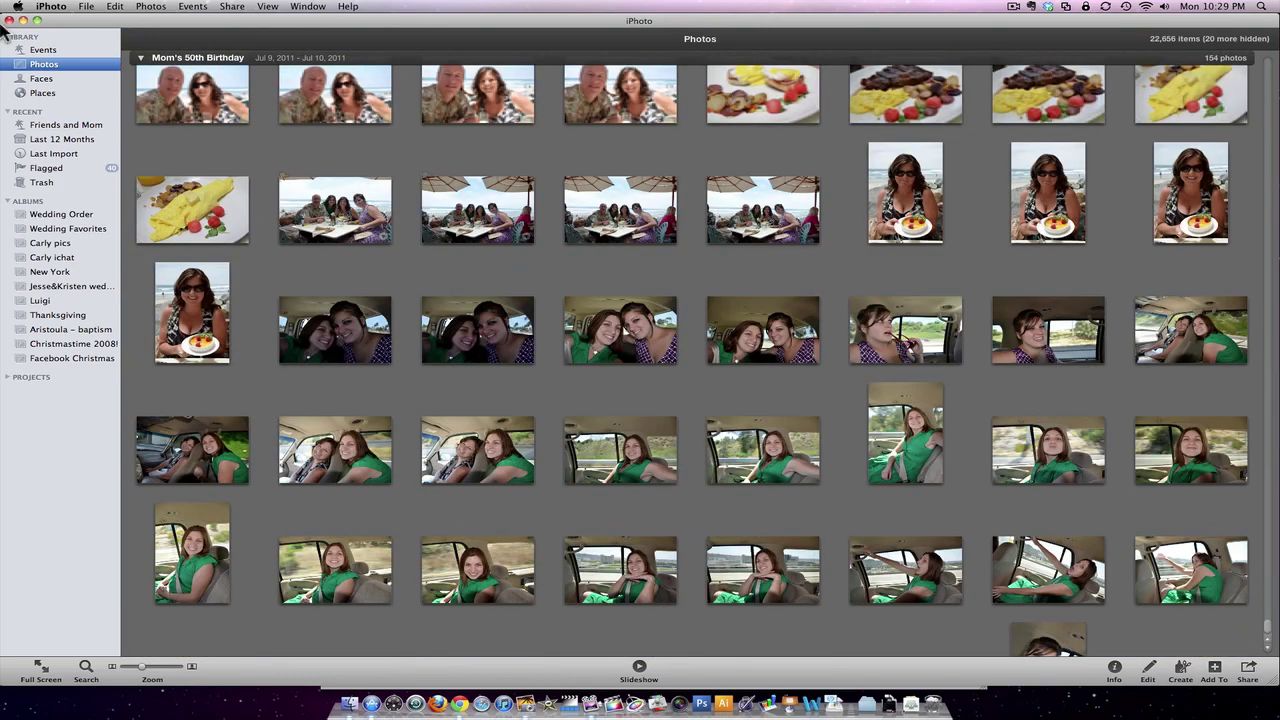
pyautogui.click(35, 79)
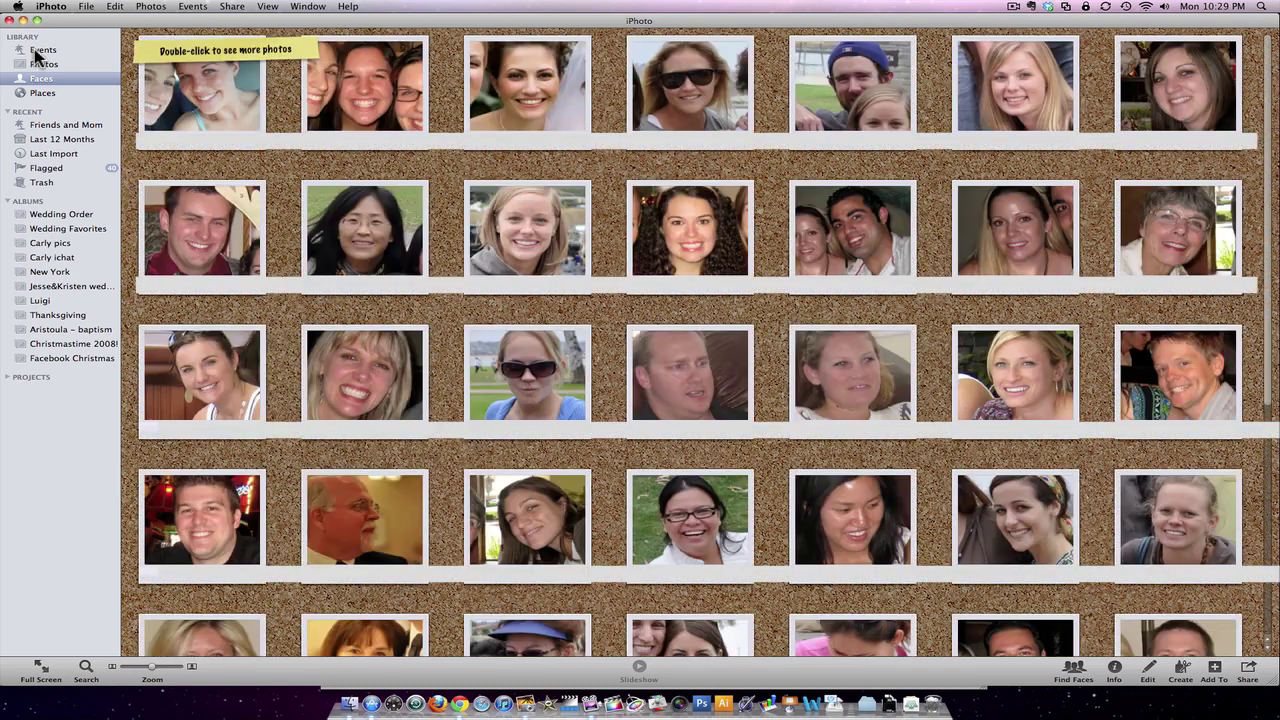
pyautogui.click(38, 50)
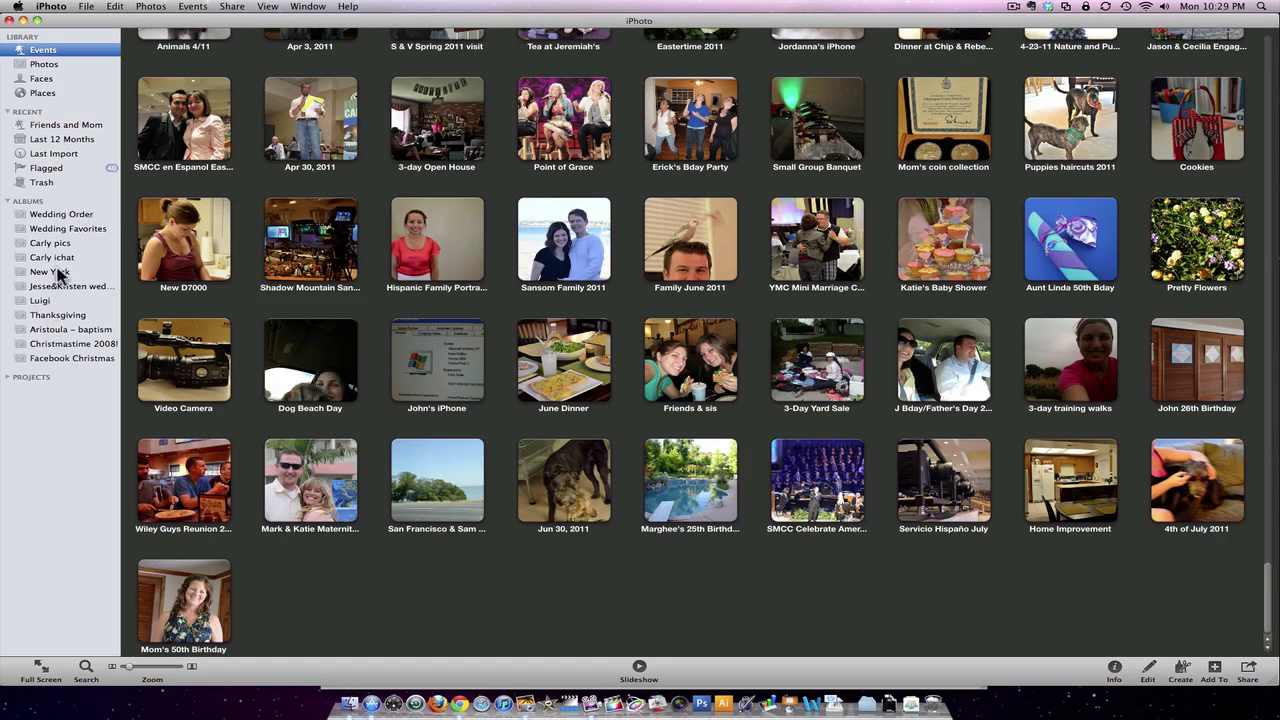
pyautogui.click(40, 667)
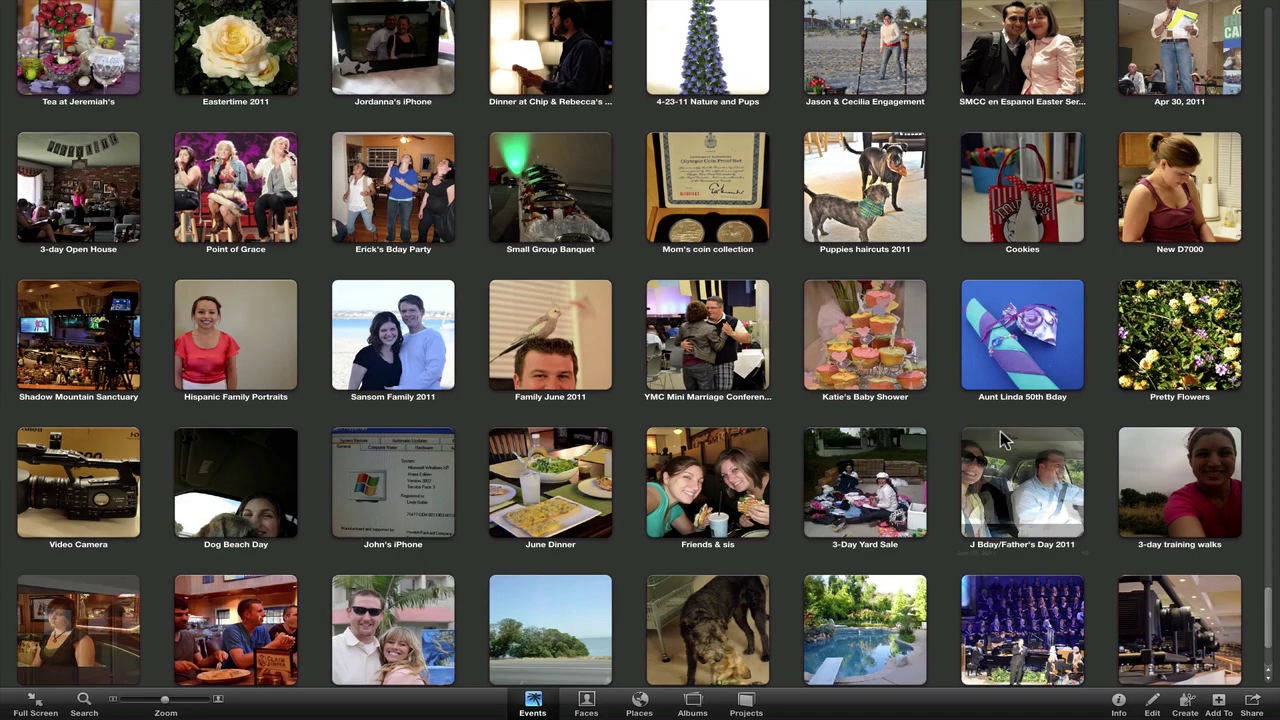
pyautogui.scroll(-3, 978, 556)
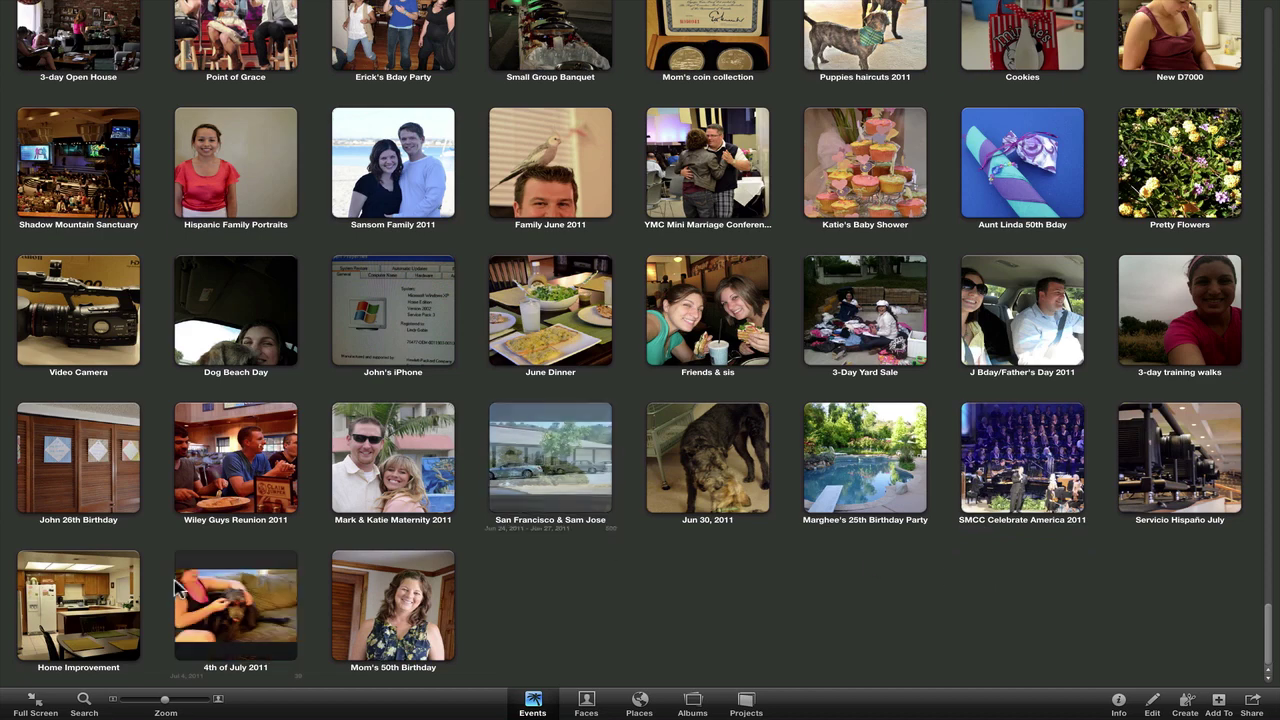
pyautogui.click(35, 707)
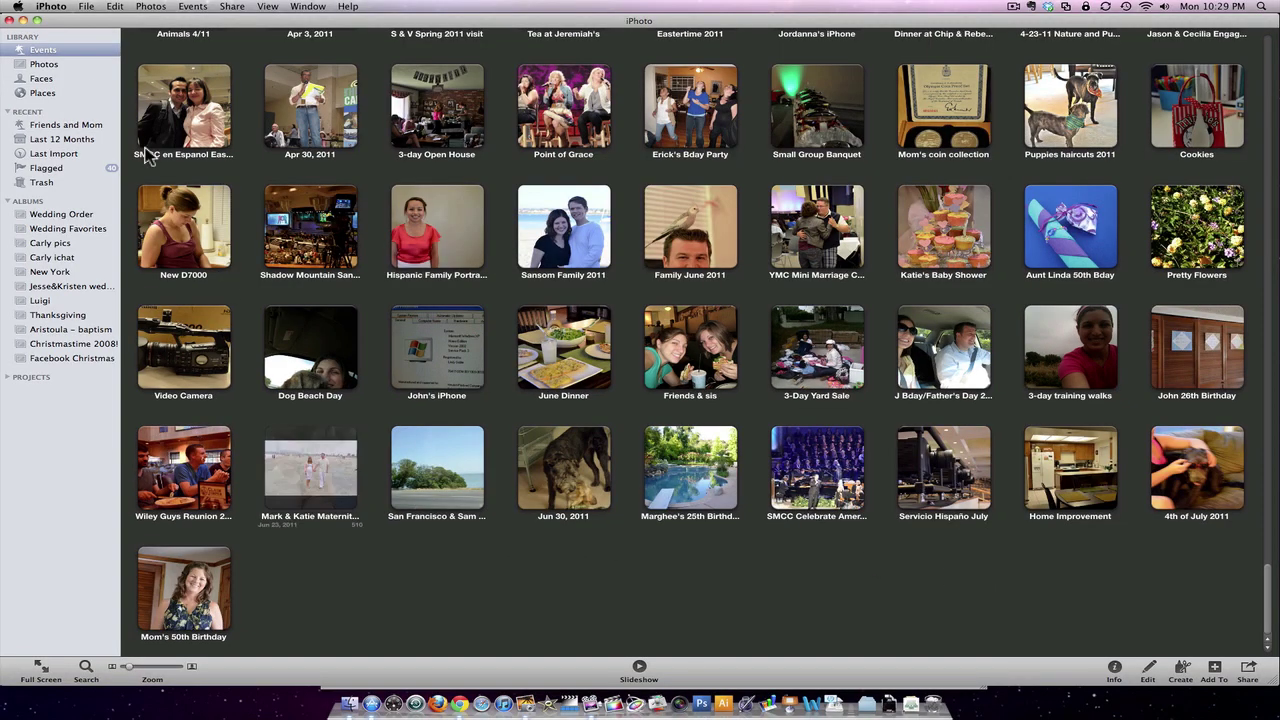